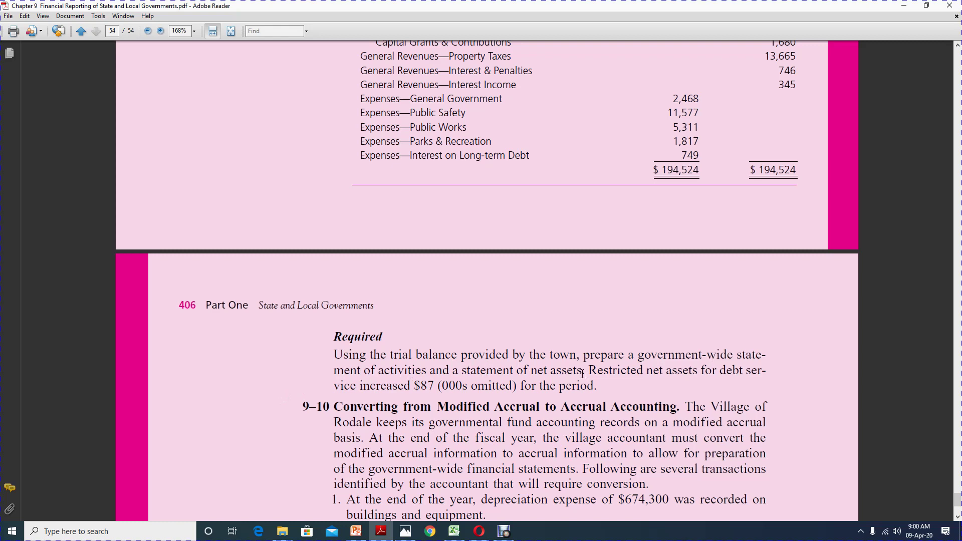
# Highlight the statement of net assets requirement and the $87 increase in restricted net assets for debt service in the PDF
pyautogui.moveTo(584, 375); pyautogui.dragTo(480, 376)
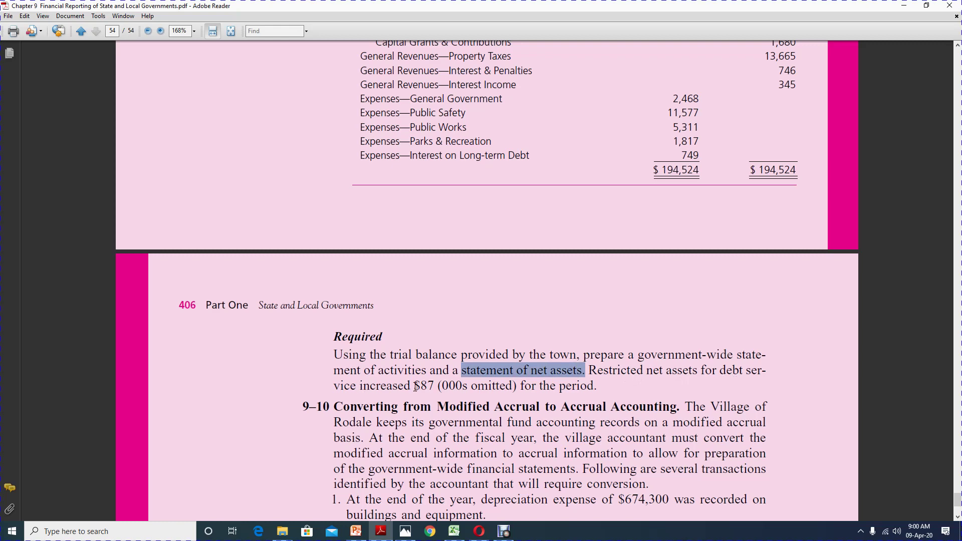
pyautogui.moveTo(416, 386); pyautogui.dragTo(430, 388)
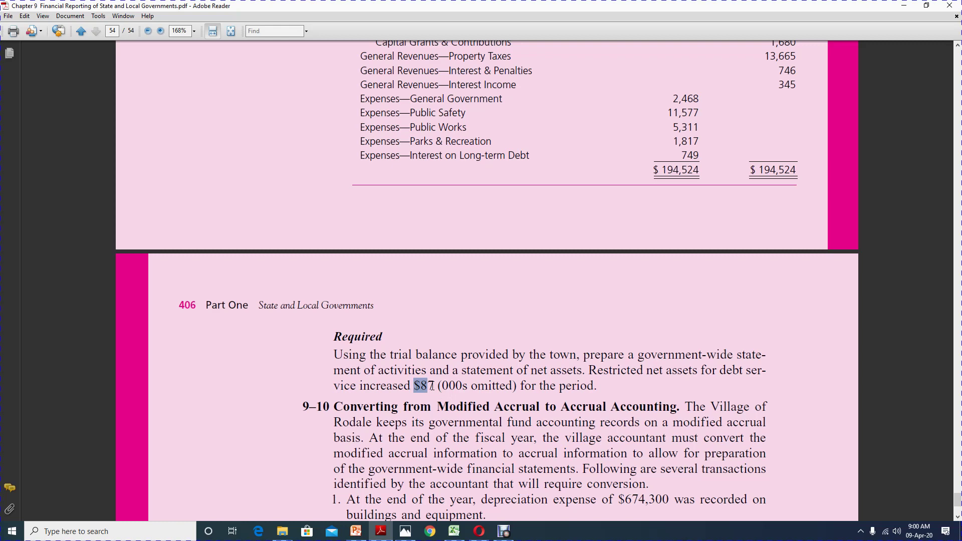
pyautogui.moveTo(439, 386); pyautogui.dragTo(410, 386)
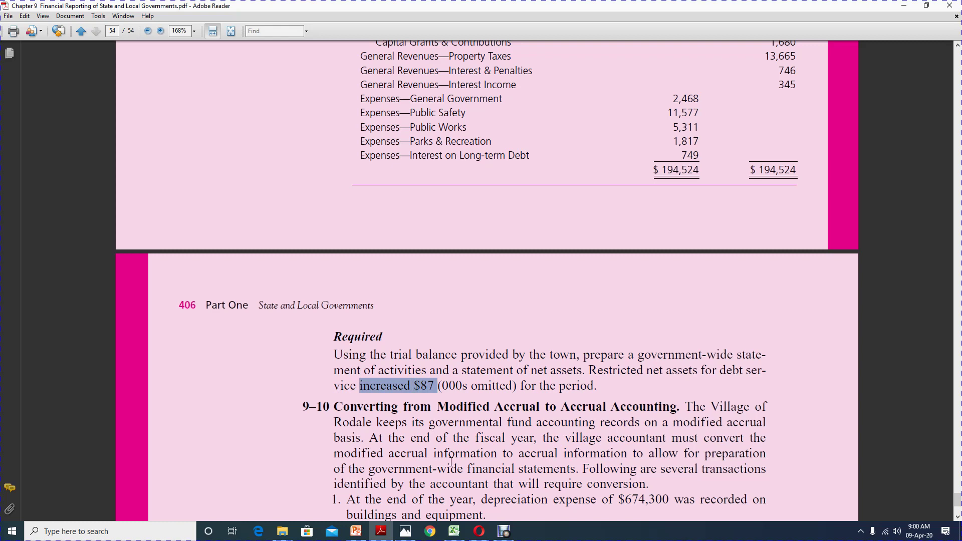
# In Excel, commit 44179 for net asset capital investment and enter 2210 for net assets restricted to debt service, consulting the PDF trial balance
pyautogui.click(453, 533)
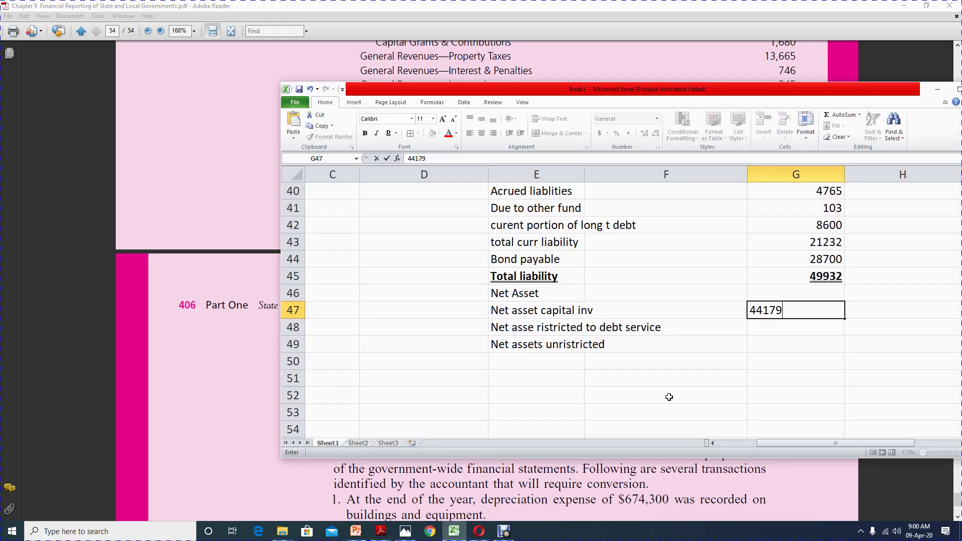
pyautogui.click(783, 332)
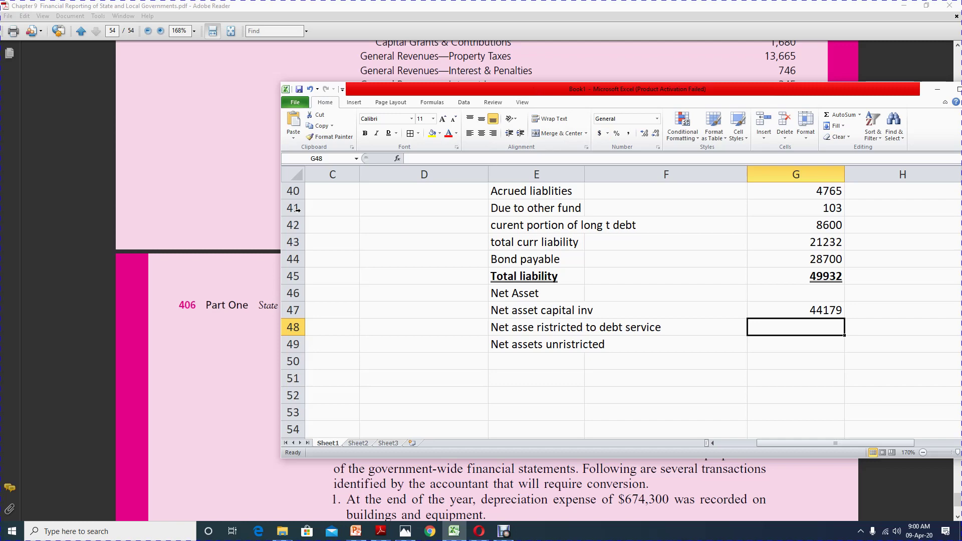
pyautogui.click(924, 7)
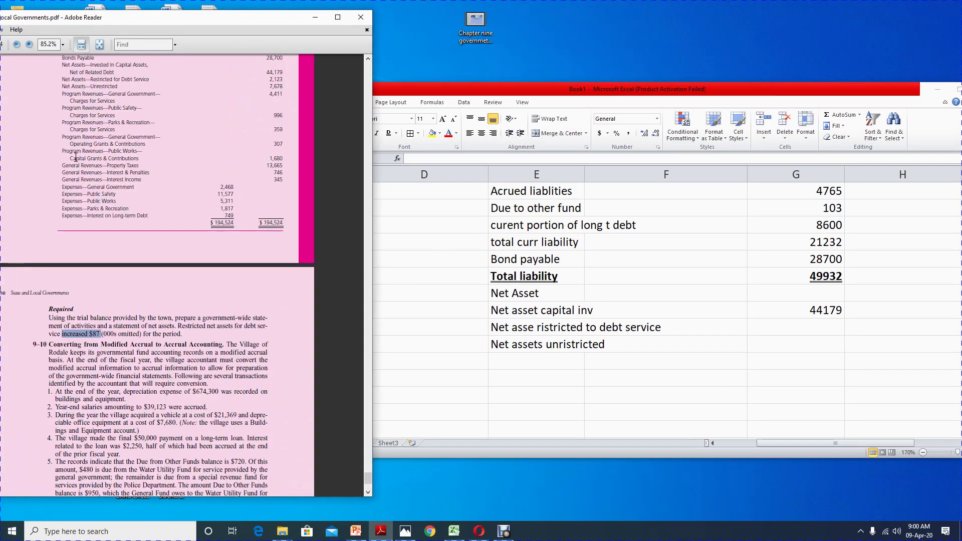
pyautogui.tripleClick(102, 81)
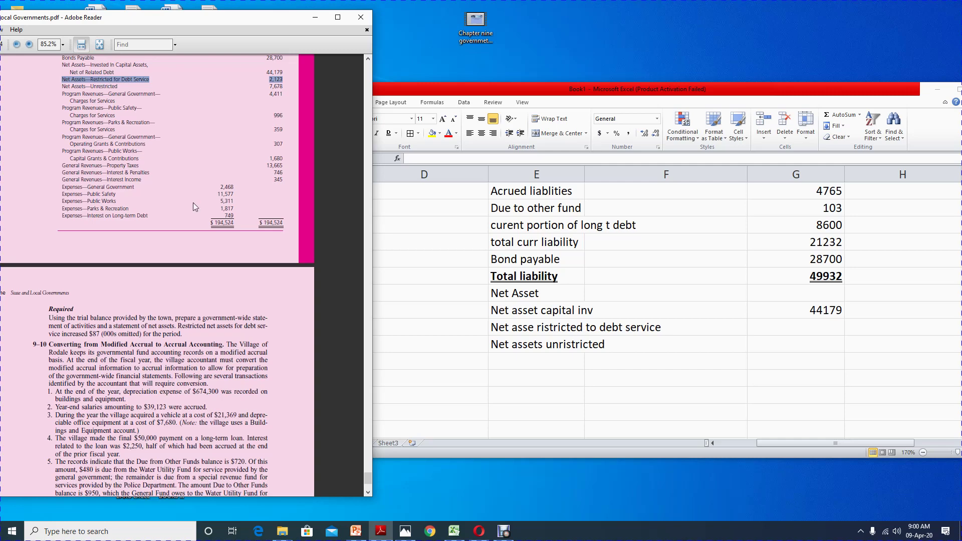
pyautogui.click(830, 333)
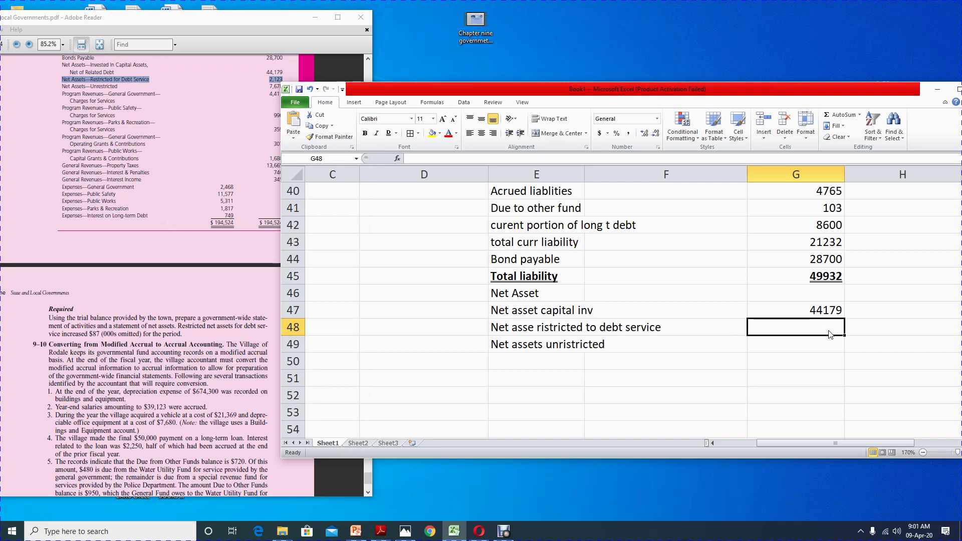
pyautogui.write('2210')
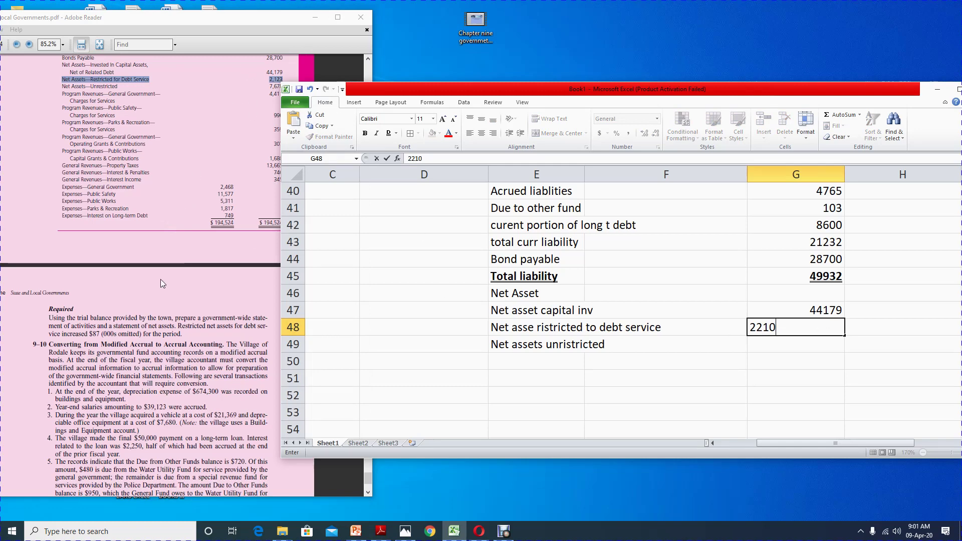
# Highlight the $87 increase in the PDF, then examine the Increase in net assets row of the Excel statement of activity
pyautogui.click(102, 333)
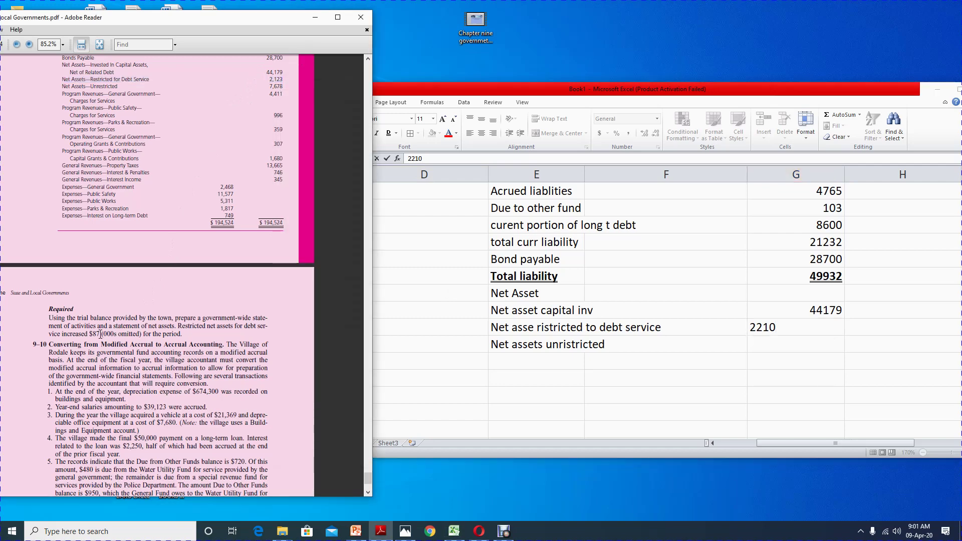
pyautogui.moveTo(102, 334); pyautogui.dragTo(90, 335)
pyautogui.click(937, 89)
pyautogui.hotkey('alt', 'Tab')
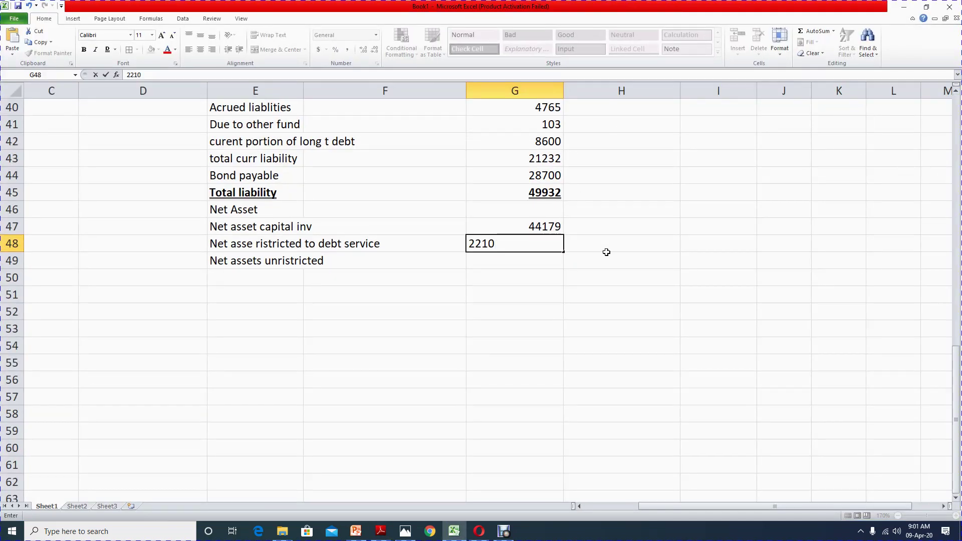
pyautogui.scroll(13, 609, 253)
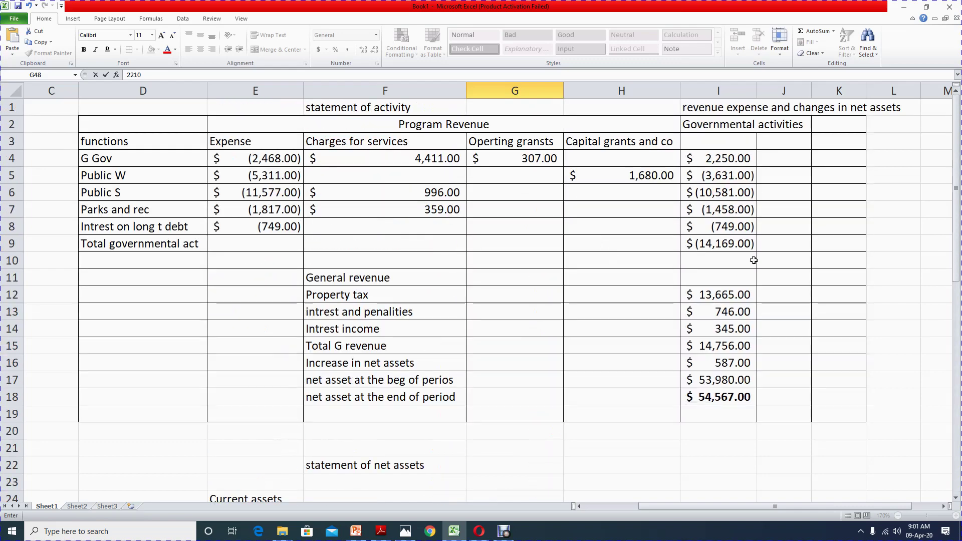
pyautogui.click(318, 364)
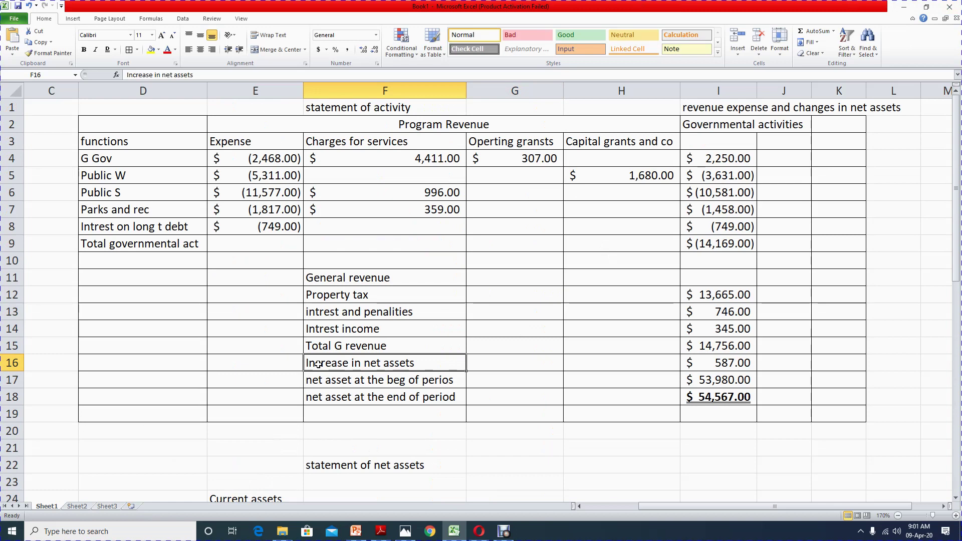
pyautogui.click(732, 367)
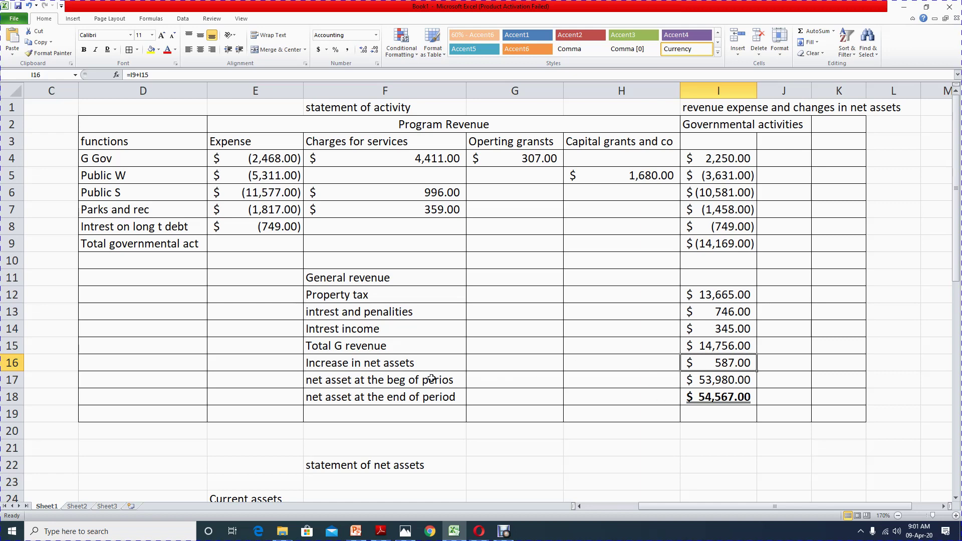
pyautogui.click(322, 366)
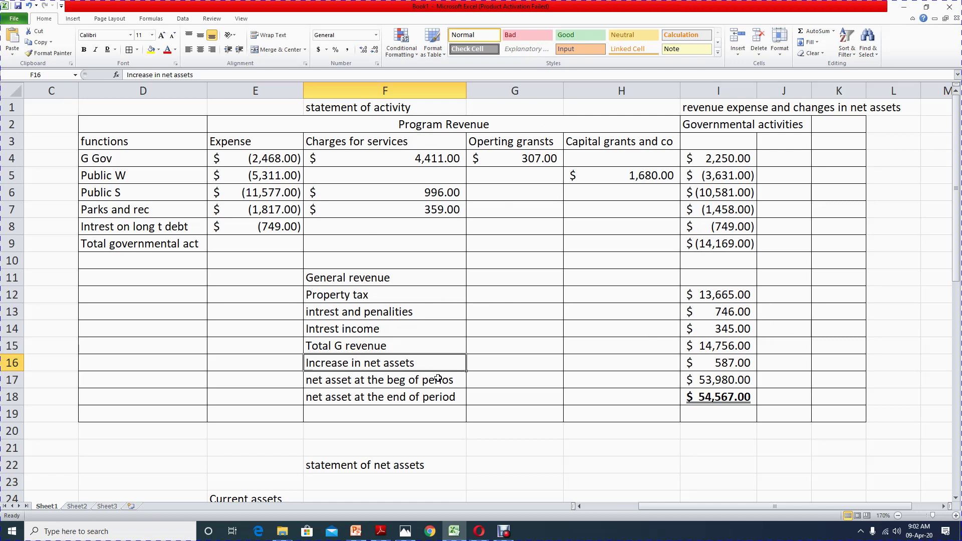
pyautogui.click(730, 366)
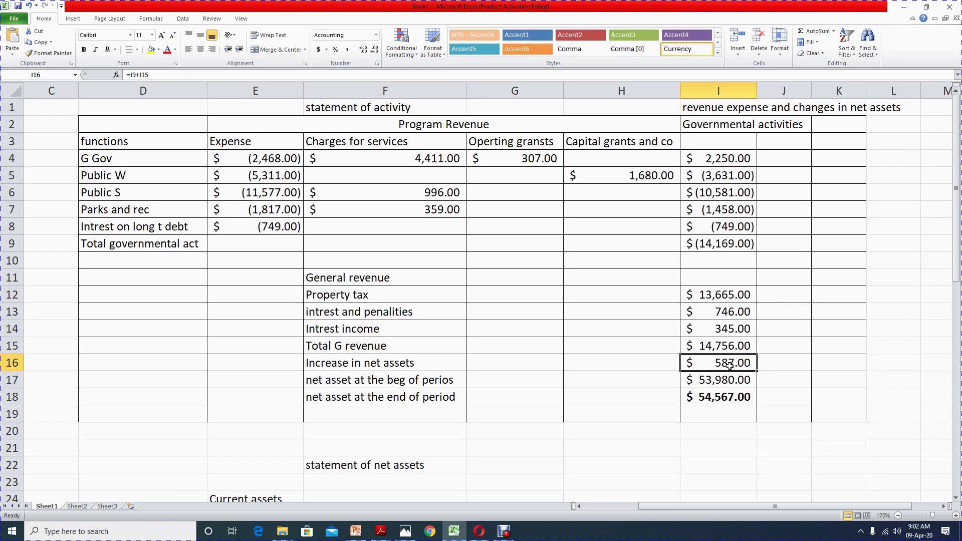
# Recheck the $87 increase in the PDF and inspect the formula behind Increase in net assets in Excel without changing it
pyautogui.click(381, 531)
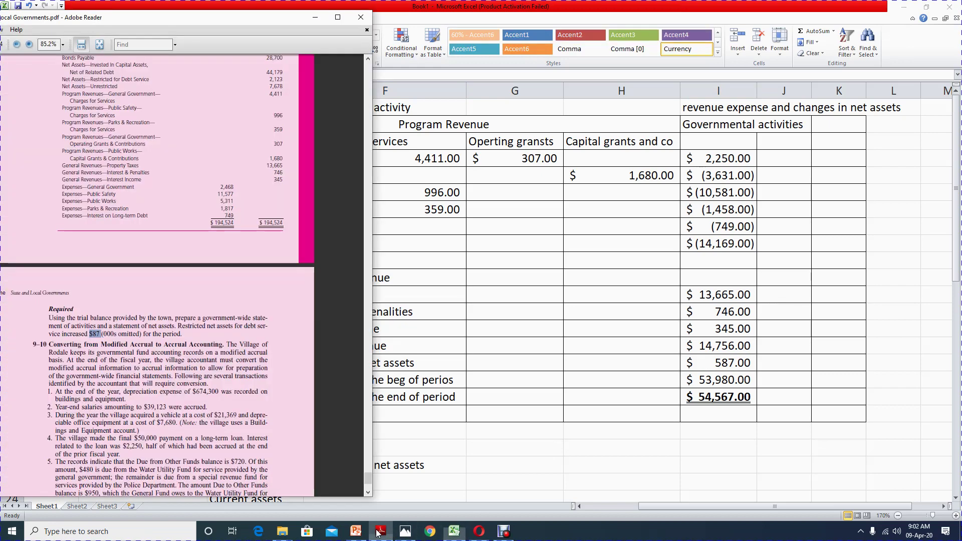
pyautogui.click(99, 340)
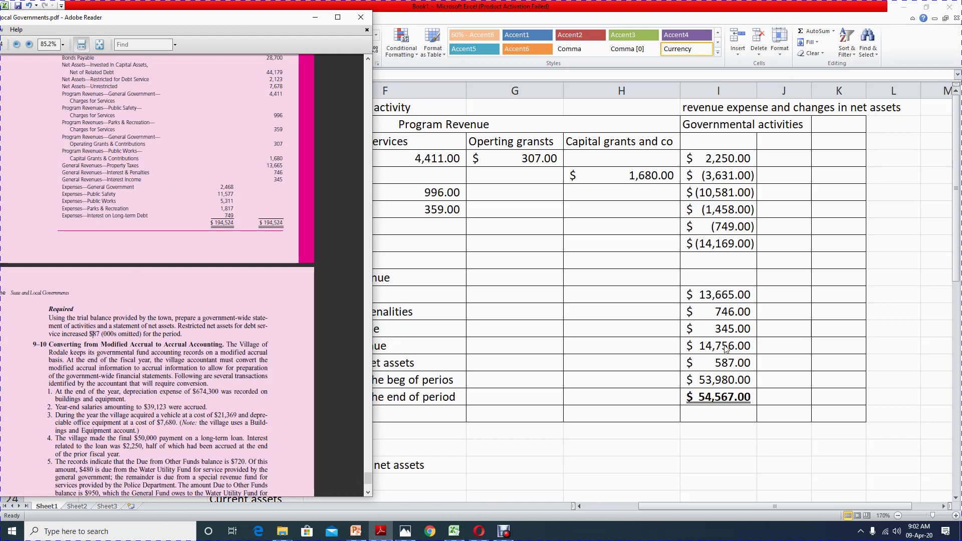
pyautogui.click(722, 365)
pyautogui.doubleClick(722, 364)
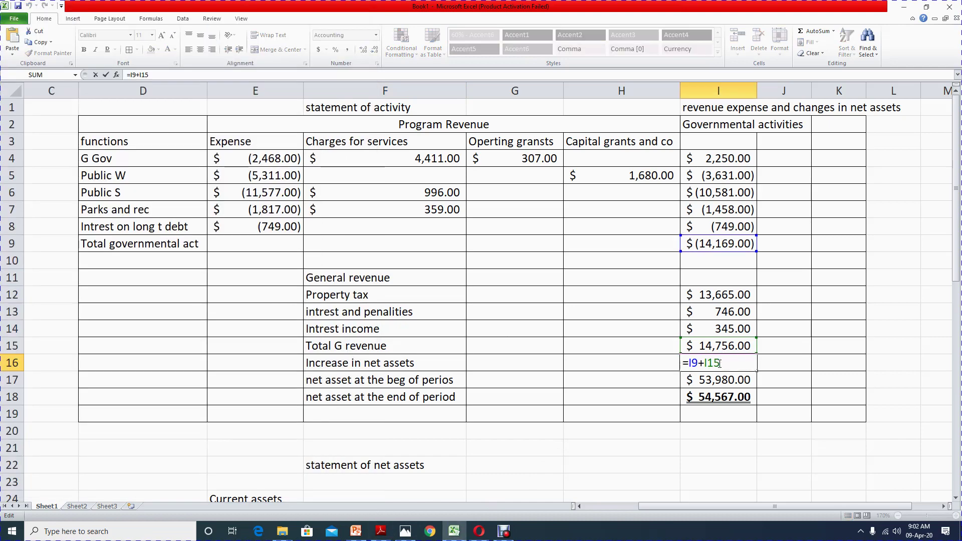
pyautogui.press('Return')
pyautogui.press('Return')
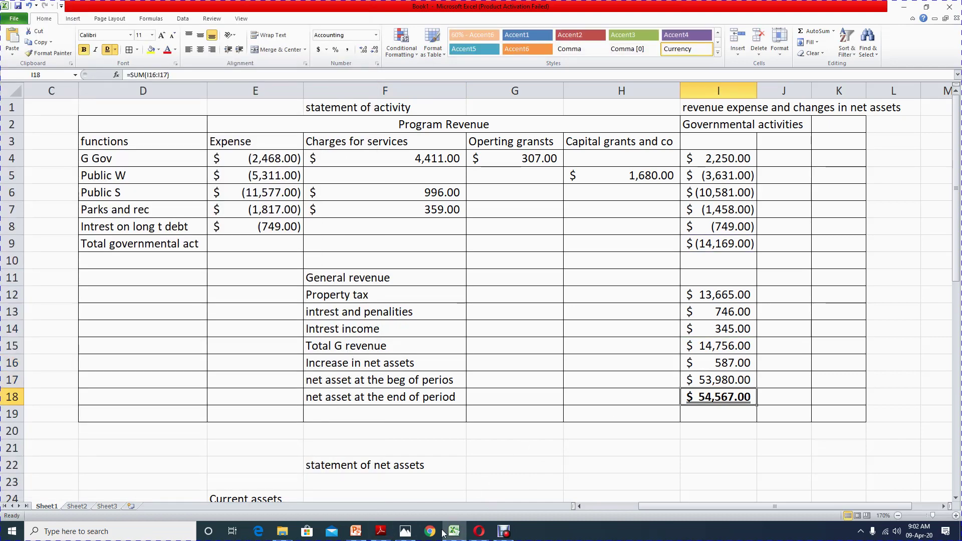
# In the PDF, highlight the sentence on restricted net assets for debt service and the Net Assets—Unrestricted line of the trial balance
pyautogui.click(380, 531)
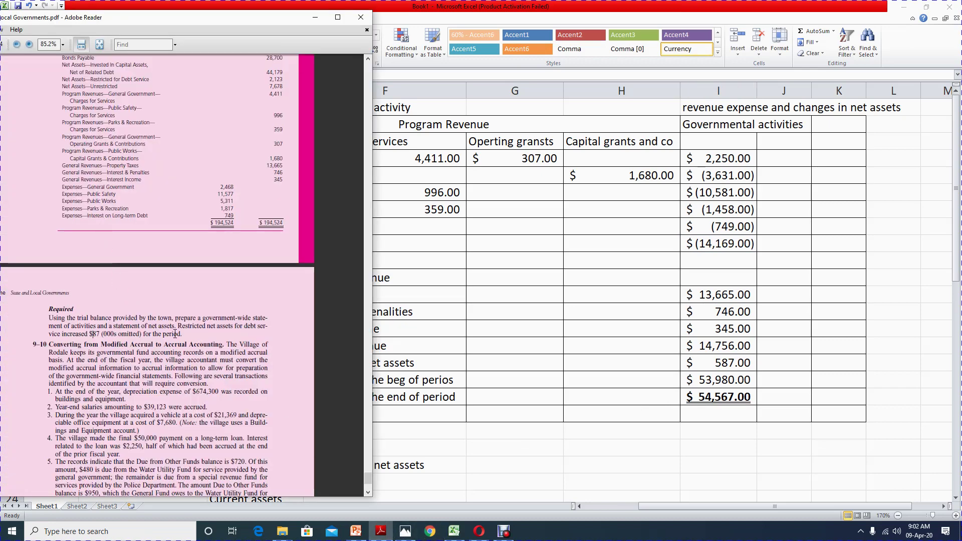
pyautogui.moveTo(179, 326); pyautogui.dragTo(96, 337)
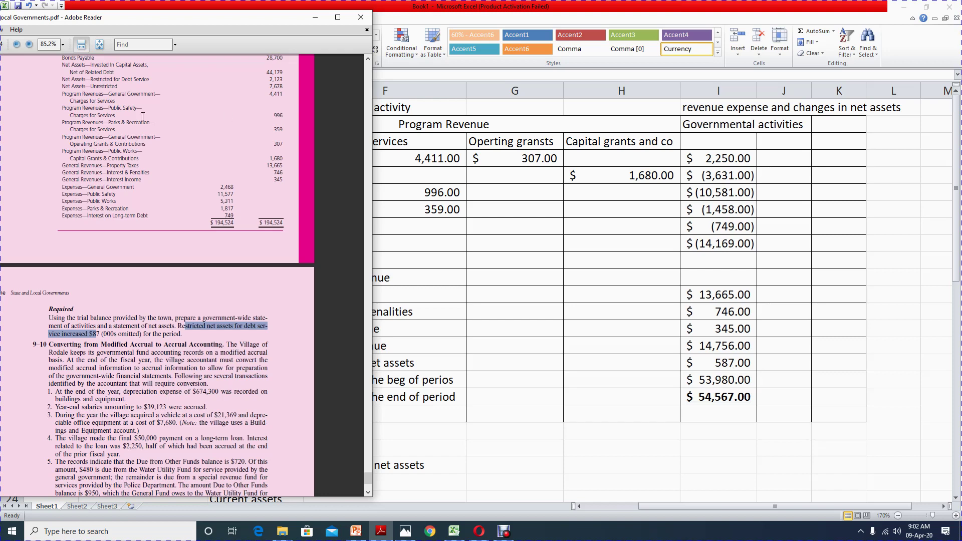
pyautogui.tripleClick(100, 87)
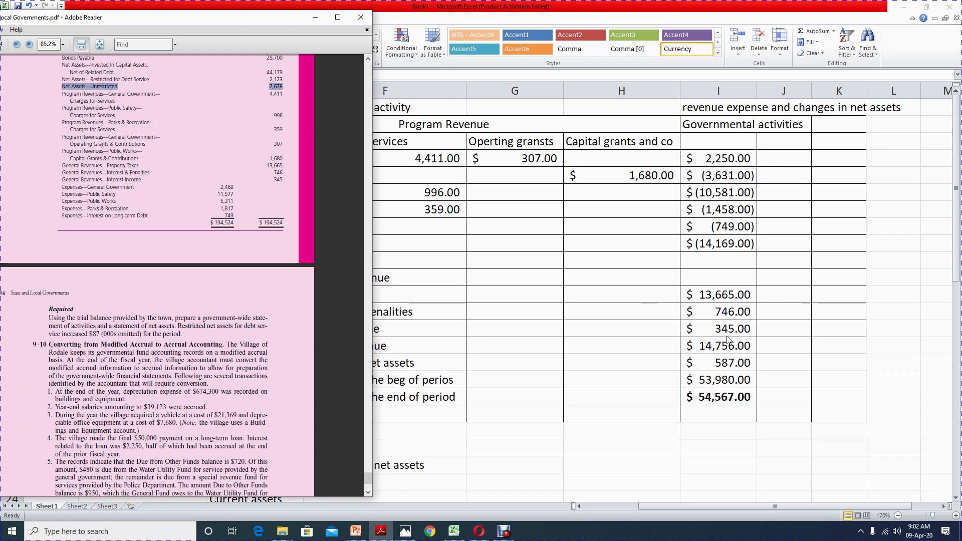
# Place the Excel and PDF windows side by side and enter 8178 as net assets unrestricted in cell G49
pyautogui.hotkey('alt', 'Tab')
pyautogui.scroll(-15, 617, 387)
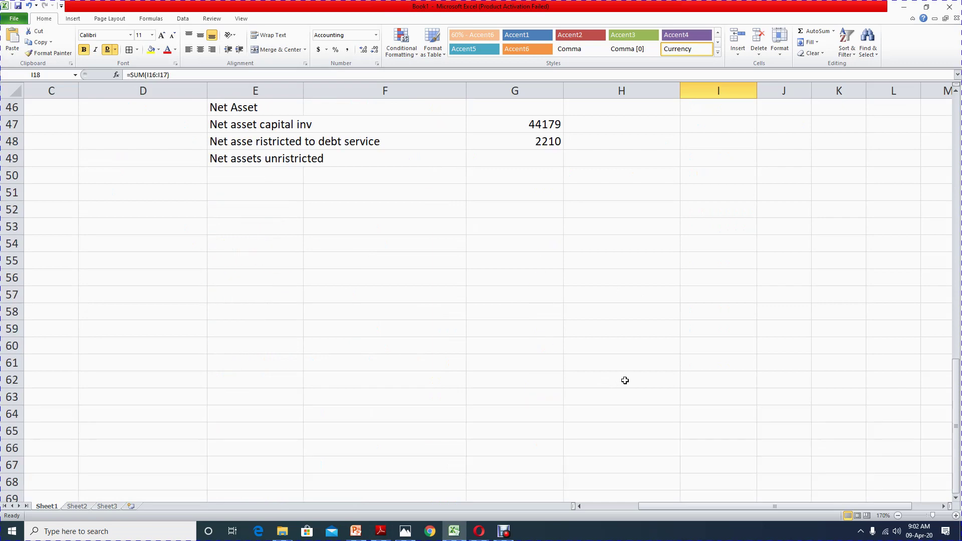
pyautogui.scroll(3, 623, 383)
pyautogui.click(549, 315)
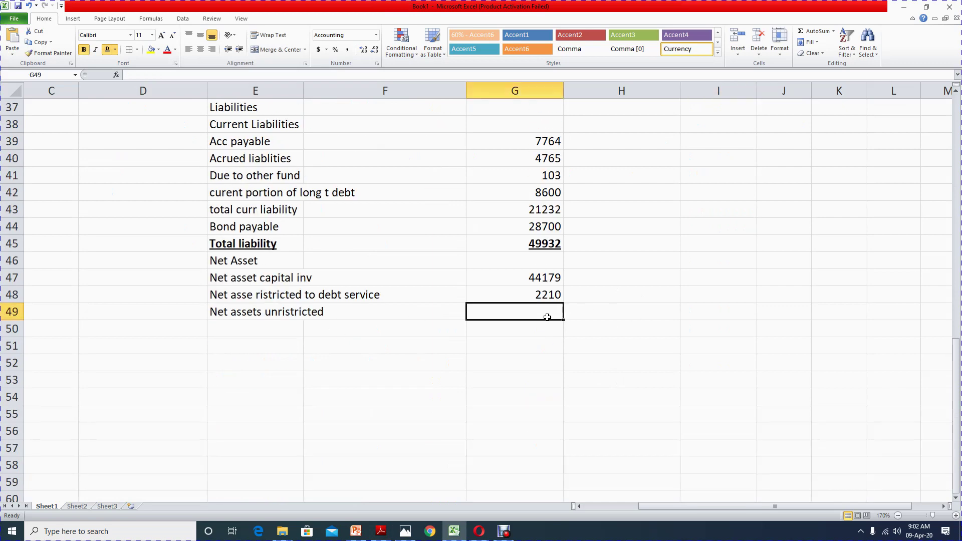
pyautogui.click(928, 7)
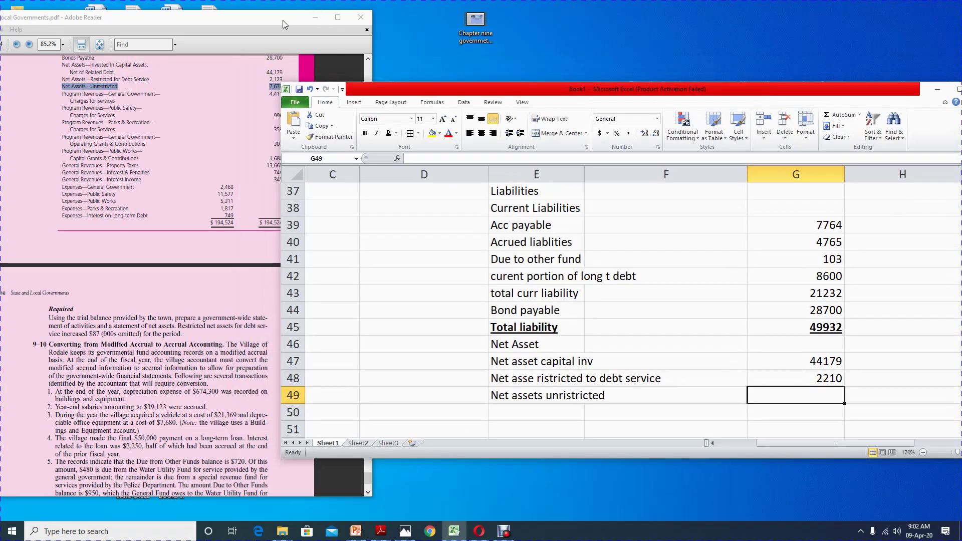
pyautogui.click(238, 23)
pyautogui.moveTo(248, 24); pyautogui.dragTo(208, 24)
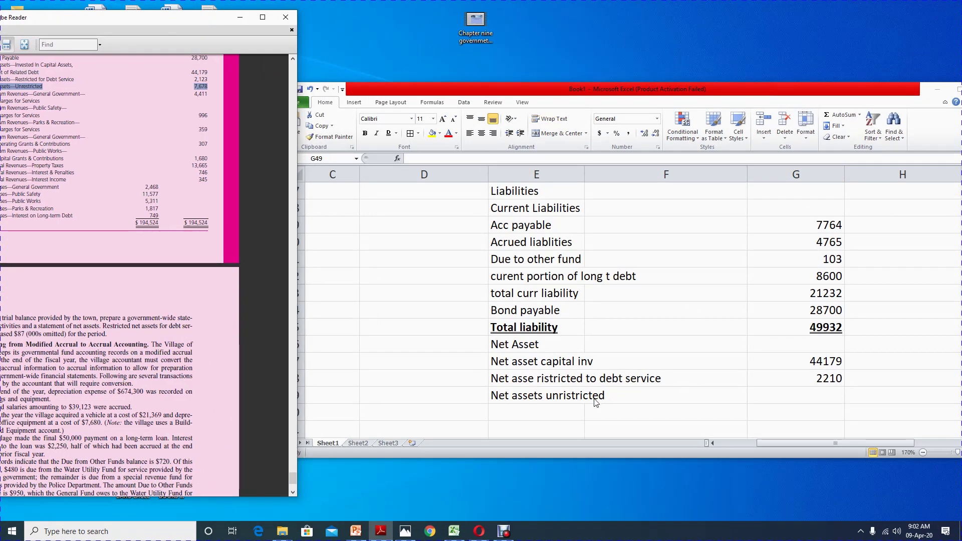
pyautogui.click(822, 403)
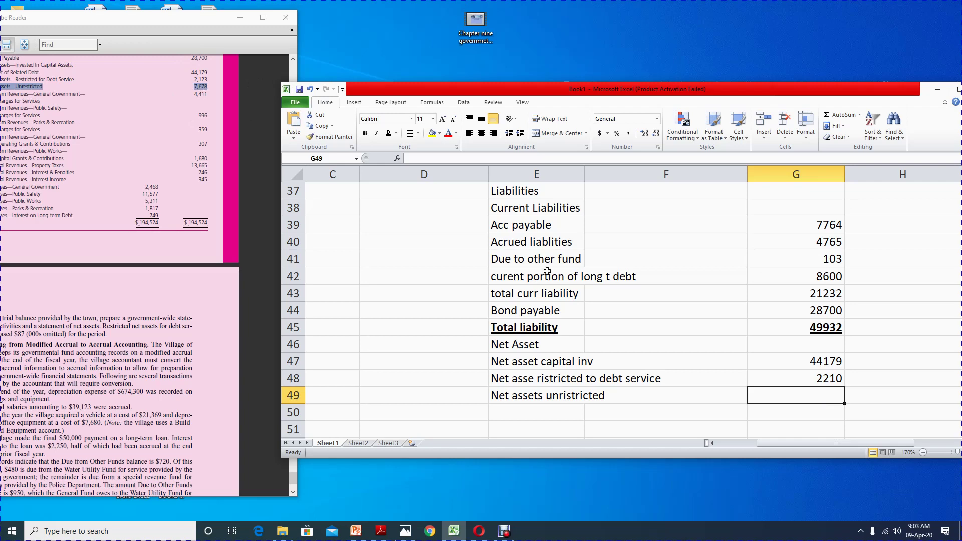
pyautogui.write('8178')
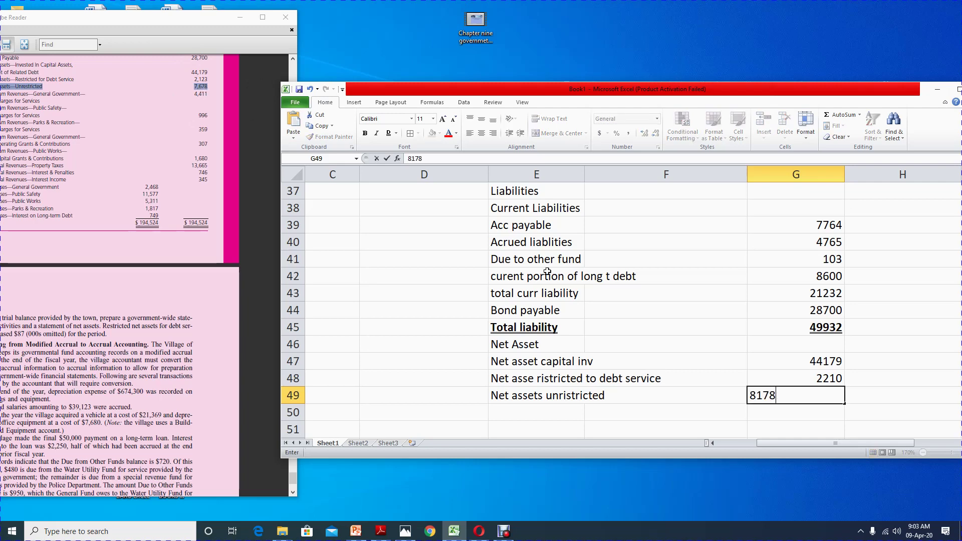
pyautogui.click(892, 413)
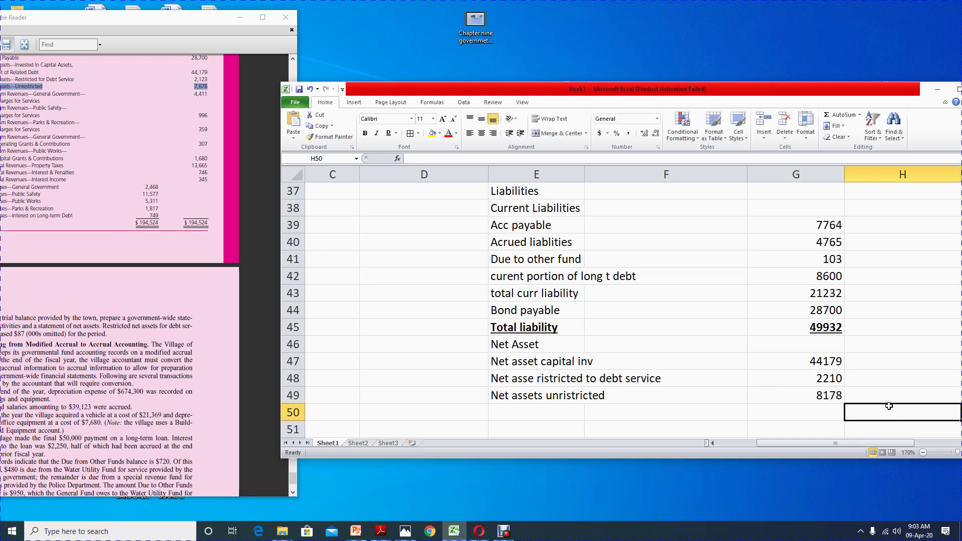
# Shift the PDF window for reference and review the asset and liability entries in the Excel statement of net assets
pyautogui.click(828, 401)
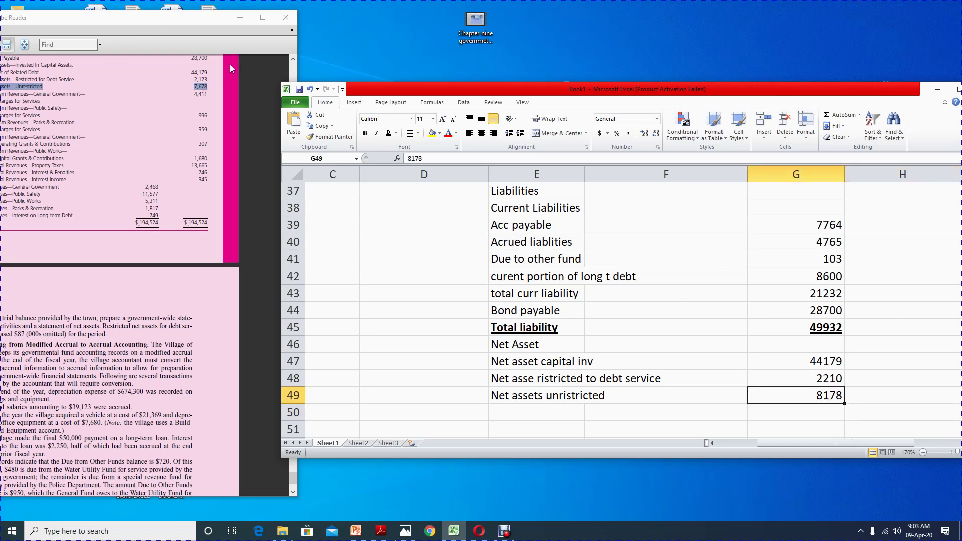
pyautogui.moveTo(176, 22); pyautogui.dragTo(299, 28)
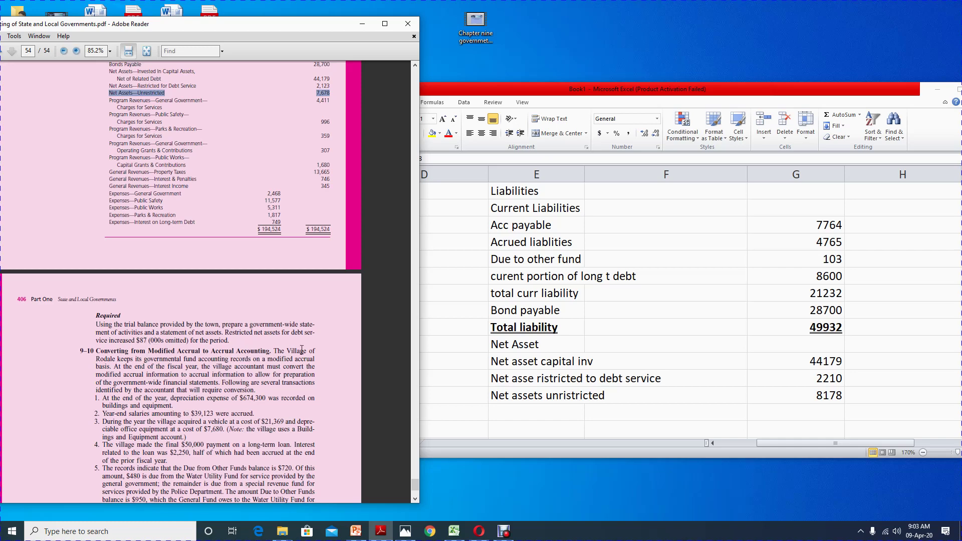
pyautogui.hotkey('alt', 'Tab')
pyautogui.scroll(12, 732, 301)
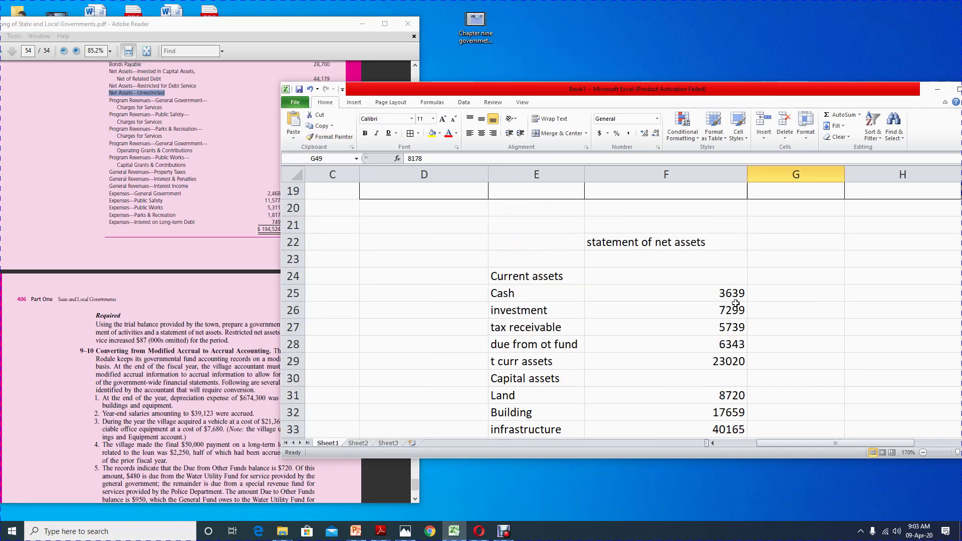
pyautogui.scroll(-2, 736, 303)
pyautogui.scroll(-2, 736, 303)
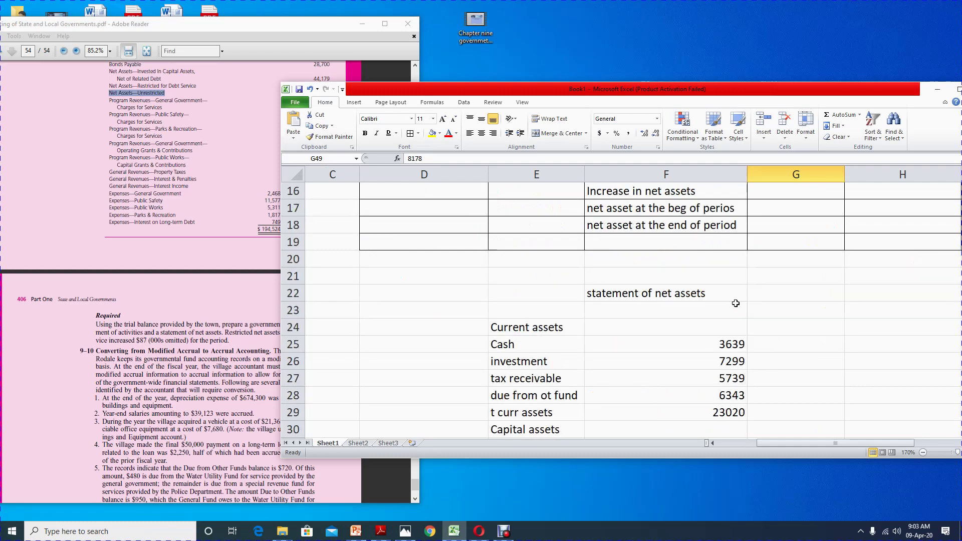
pyautogui.scroll(5, 736, 303)
pyautogui.scroll(-10, 736, 303)
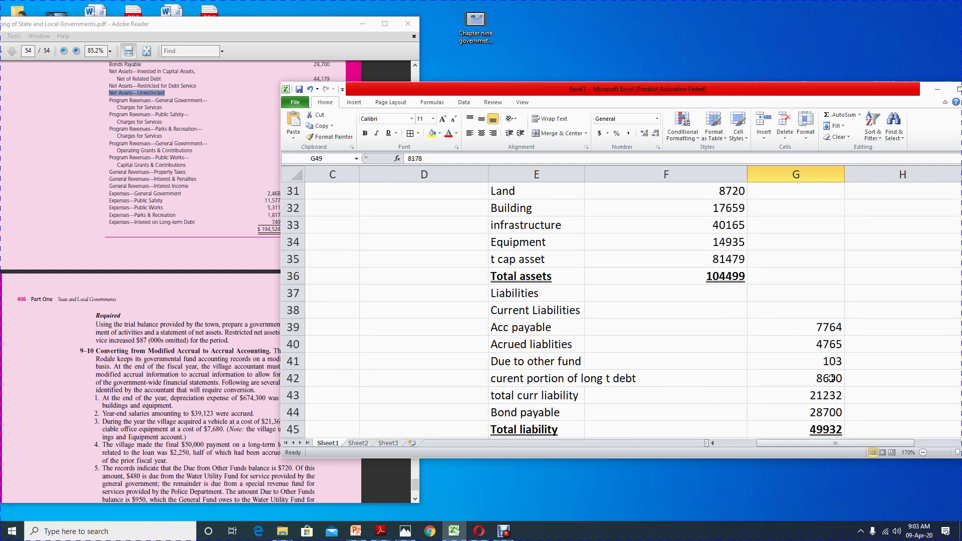
# Review the statement of activity in Excel and inspect the Increase in net assets formula in cell I16
pyautogui.scroll(-3, 831, 380)
pyautogui.scroll(13, 831, 379)
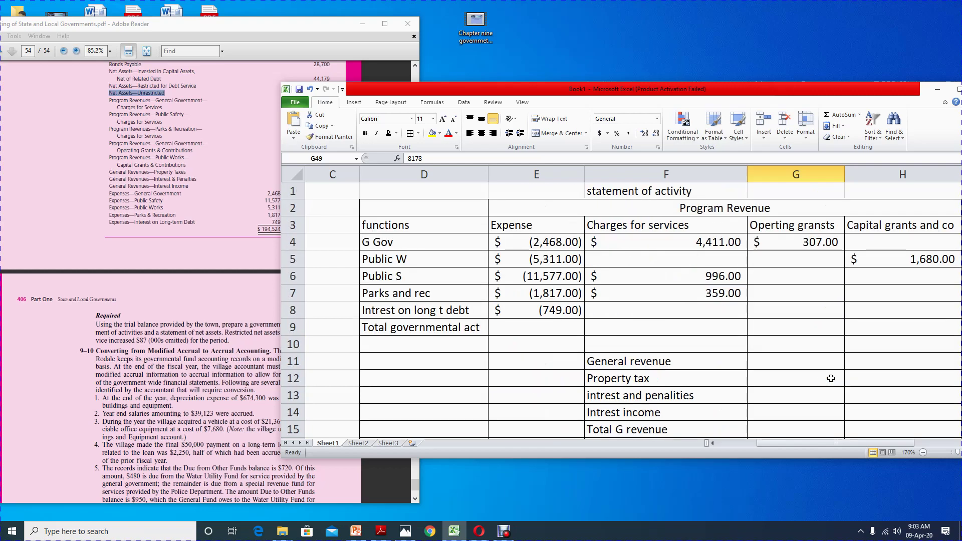
pyautogui.scroll(-2, 830, 379)
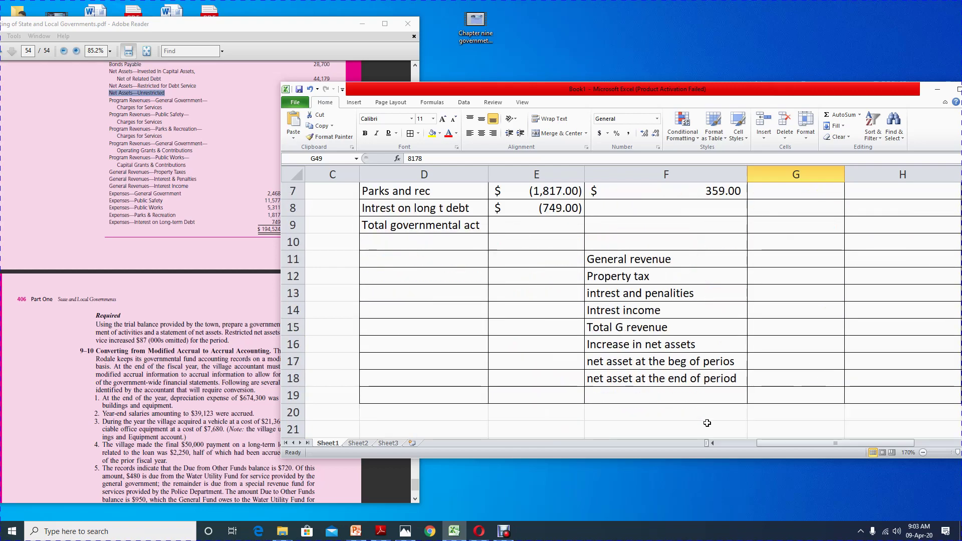
pyautogui.moveTo(775, 443); pyautogui.dragTo(835, 443)
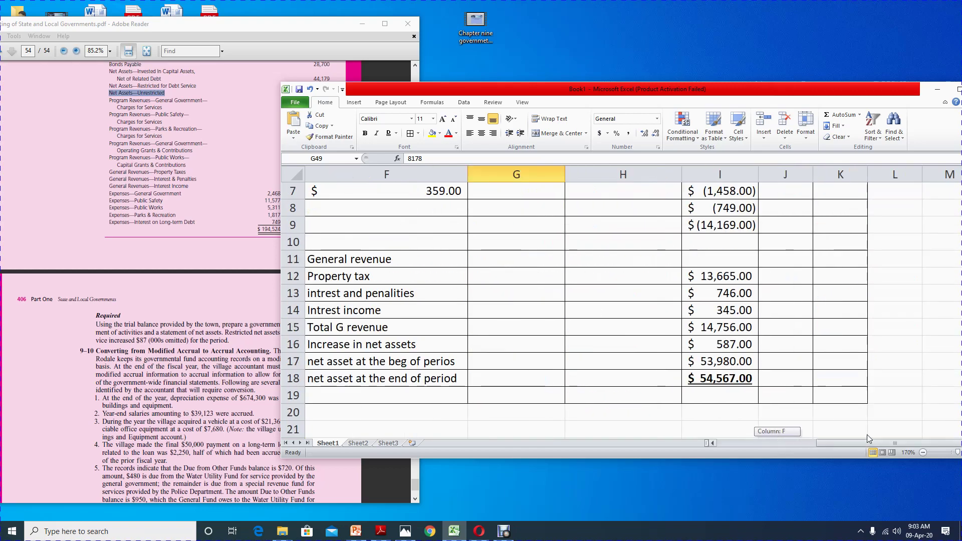
pyautogui.click(727, 347)
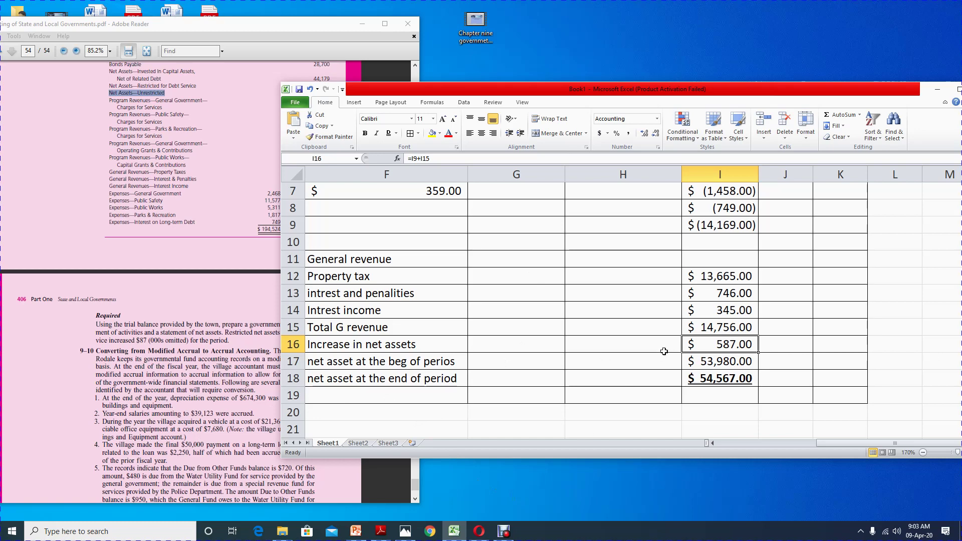
pyautogui.scroll(-14, 664, 351)
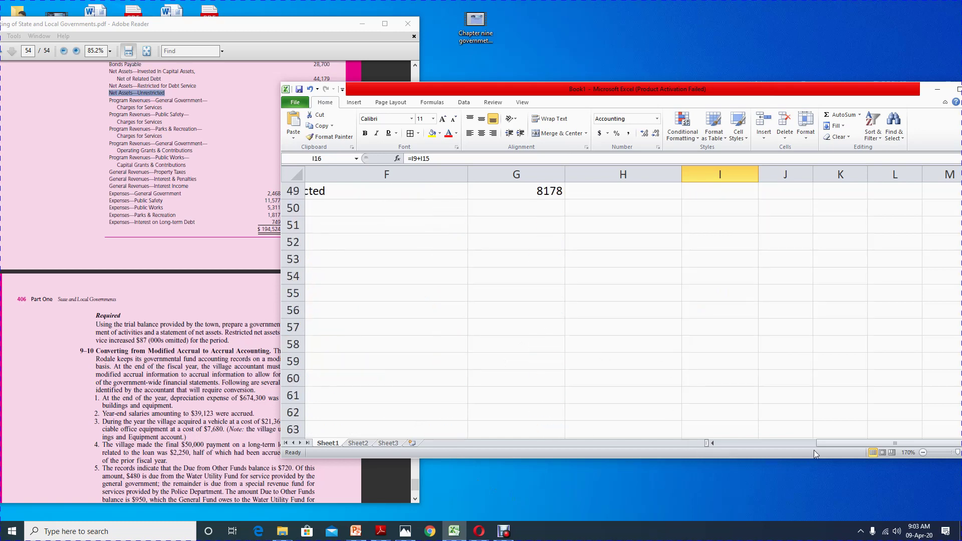
# Label cell E50 "total net asset" and sum the three net asset amounts G47:G49 in cell G50
pyautogui.moveTo(824, 444); pyautogui.dragTo(745, 443)
pyautogui.scroll(3, 736, 371)
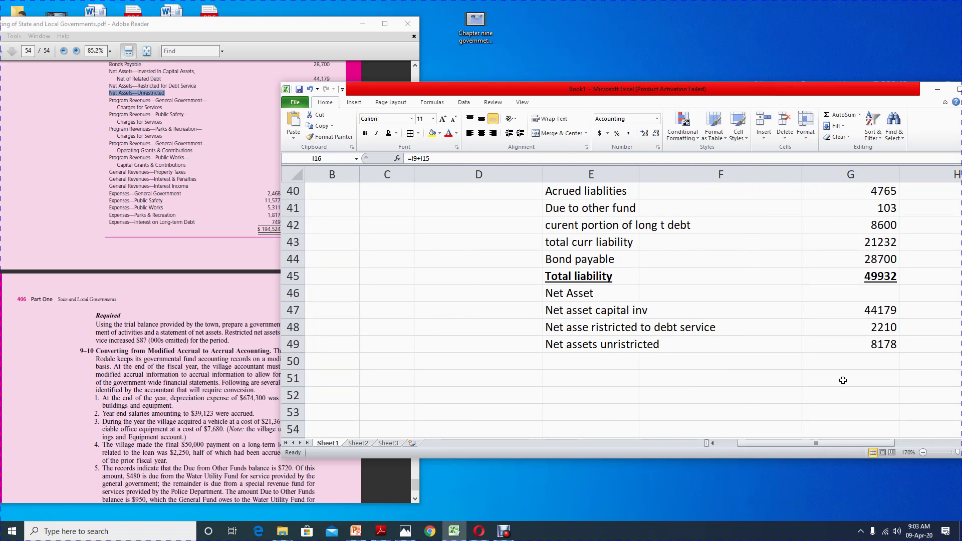
pyautogui.click(581, 368)
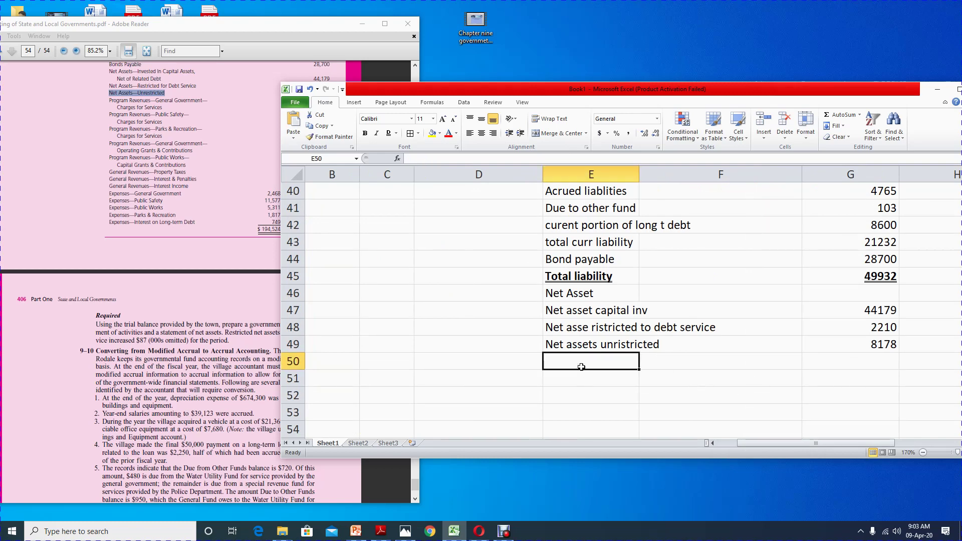
pyautogui.write('tot')
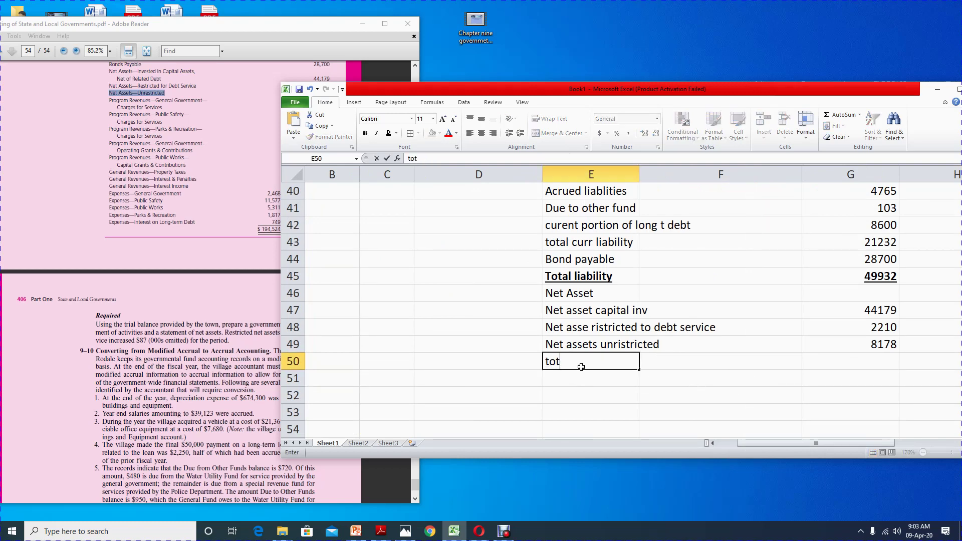
pyautogui.write('al net asset')
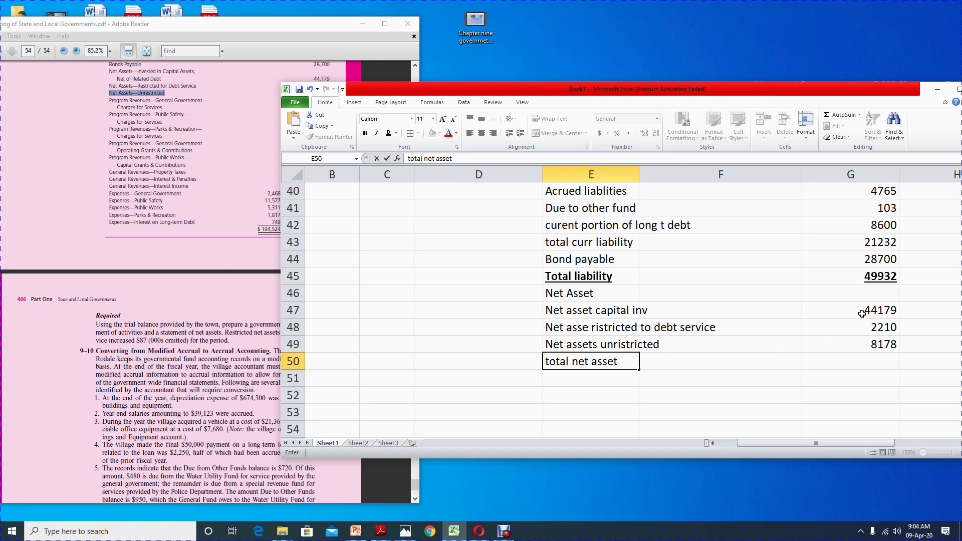
pyautogui.moveTo(861, 313); pyautogui.dragTo(869, 368)
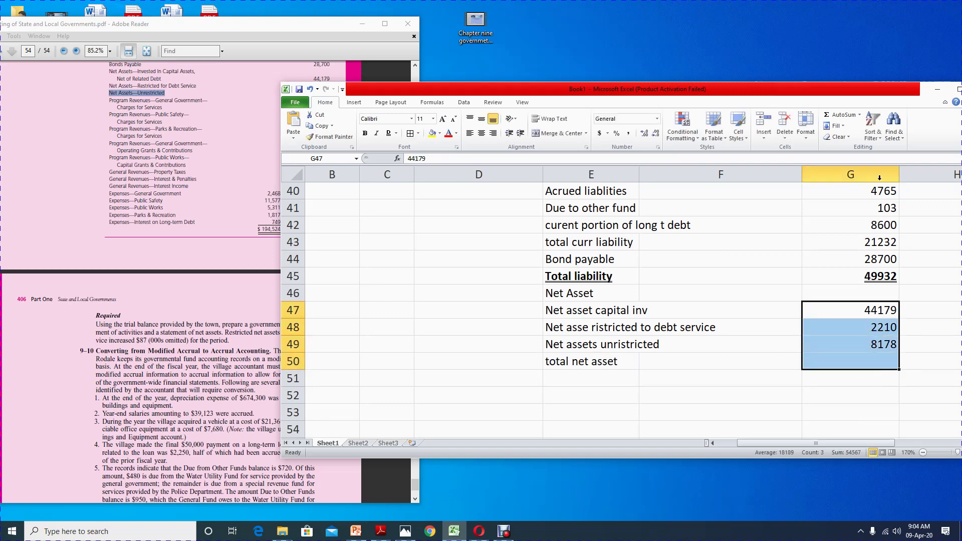
pyautogui.click(842, 114)
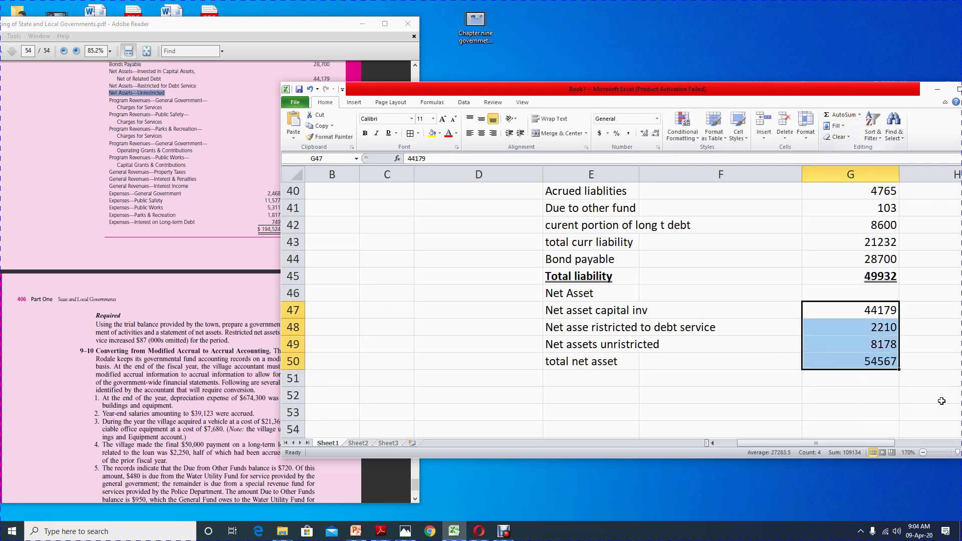
pyautogui.click(886, 366)
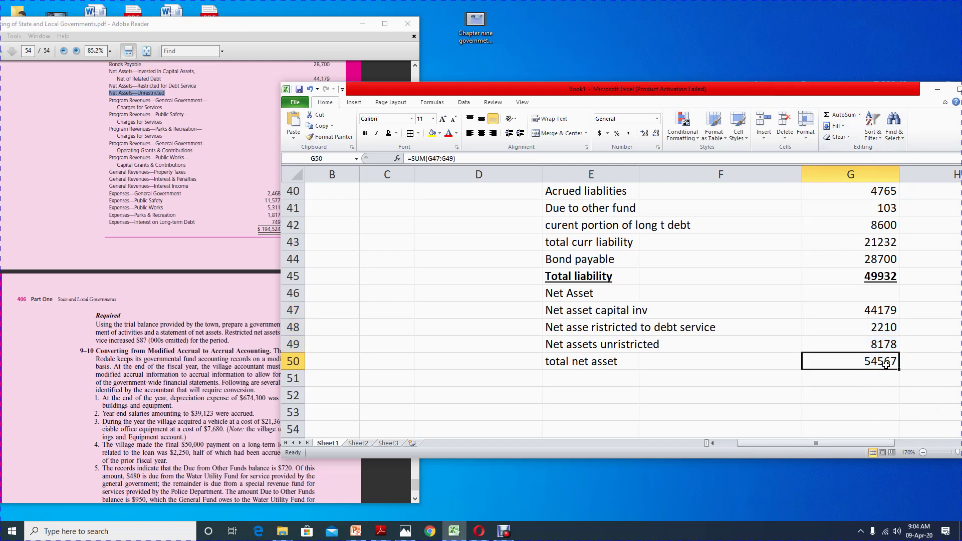
# Compare total net asset in G50 with the beginning and end-of-period net assets in the statement of activity
pyautogui.moveTo(577, 312); pyautogui.dragTo(894, 362)
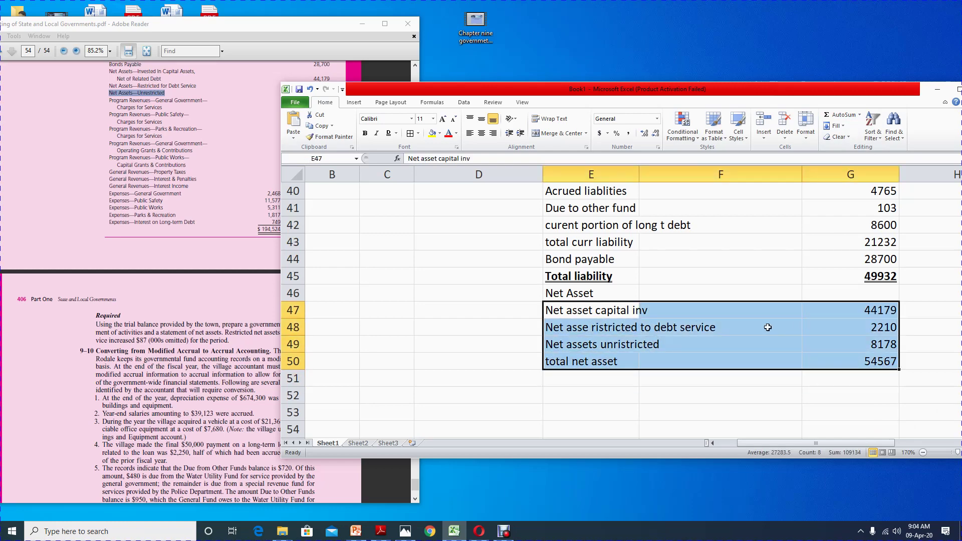
pyautogui.scroll(9, 706, 347)
pyautogui.scroll(4, 706, 347)
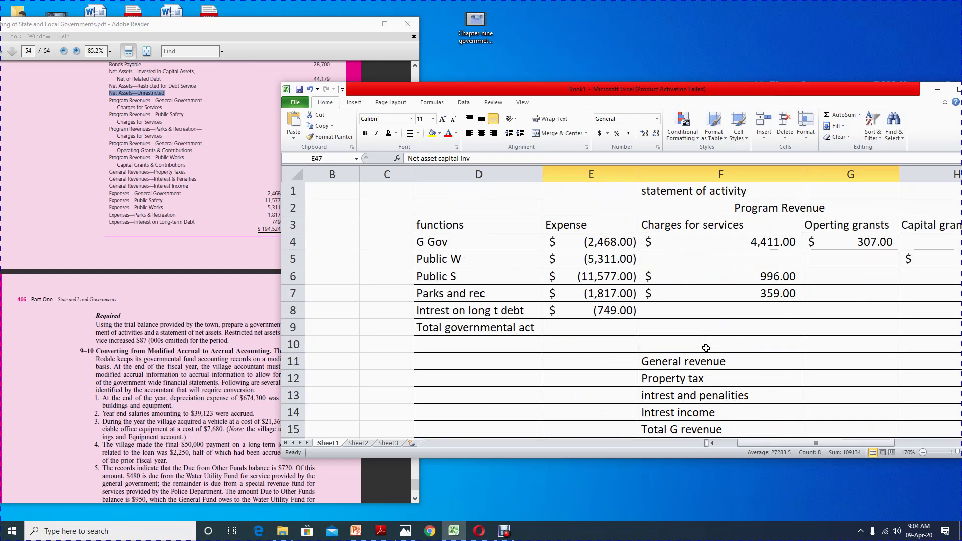
pyautogui.scroll(-9, 705, 347)
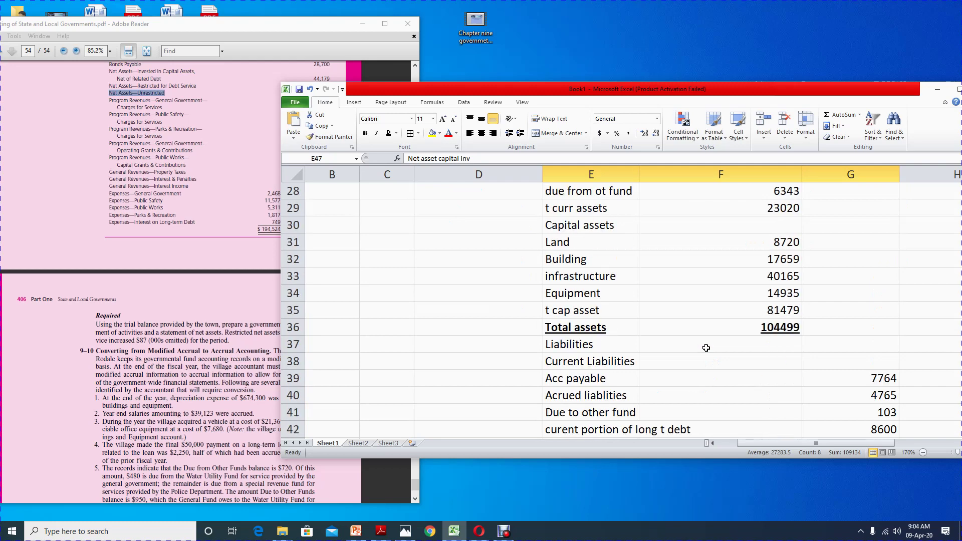
pyautogui.scroll(3, 706, 347)
pyautogui.scroll(3, 706, 347)
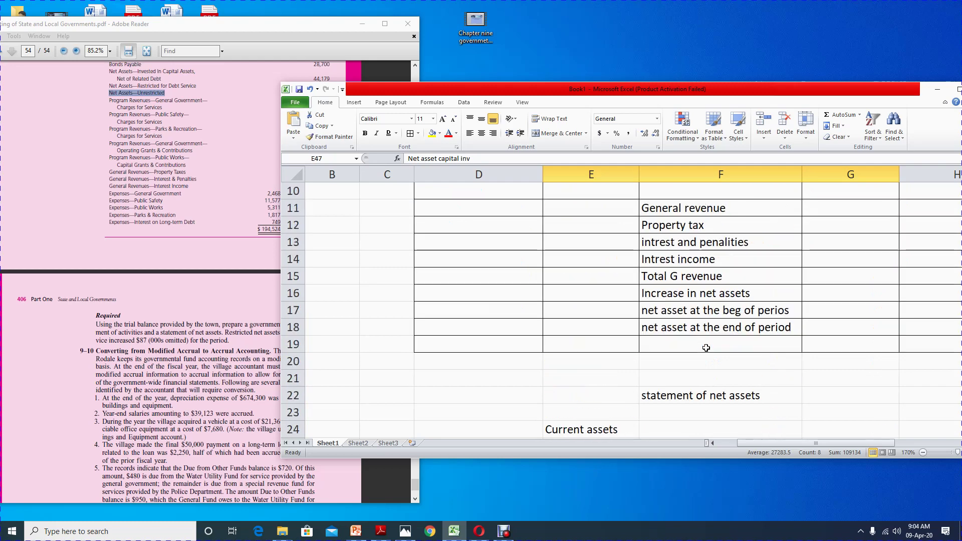
pyautogui.hscroll(3, 745, 434)
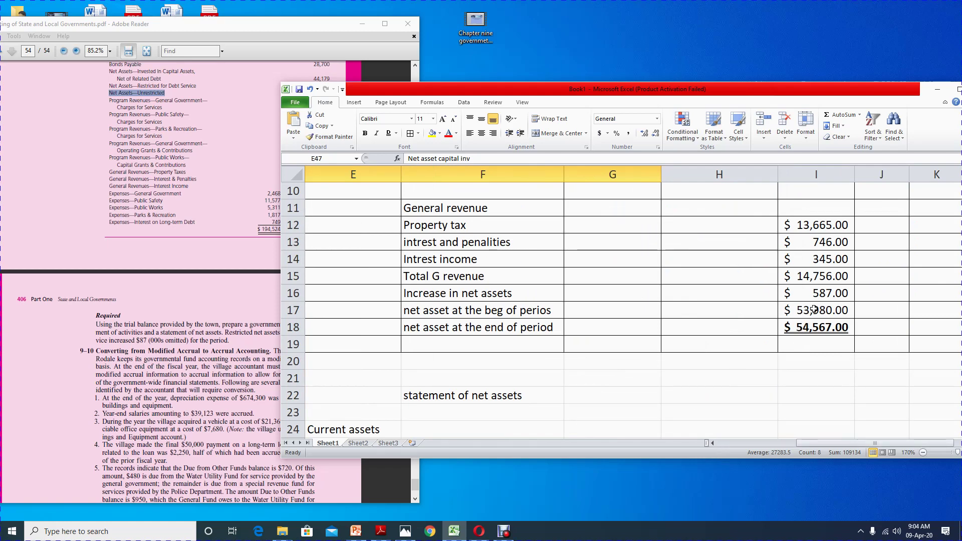
pyautogui.click(813, 309)
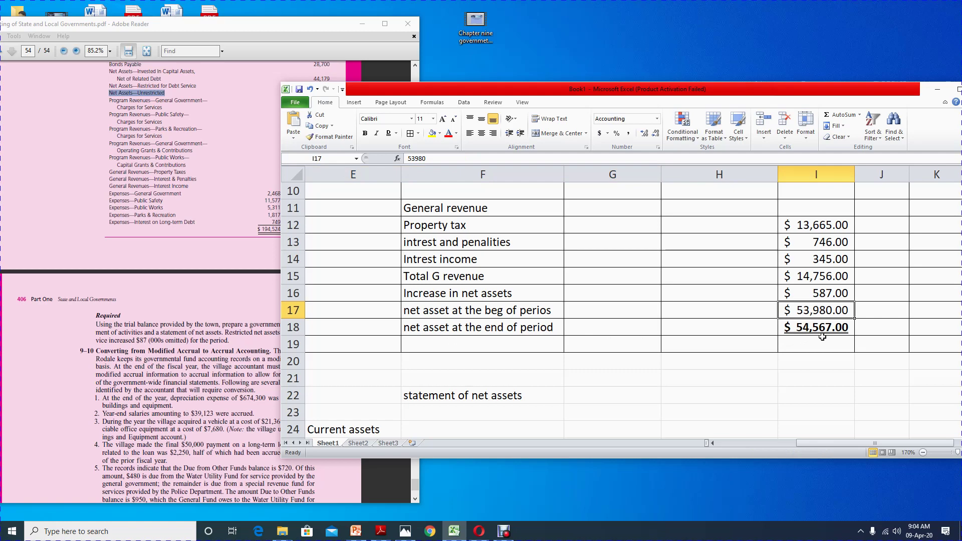
pyautogui.click(822, 329)
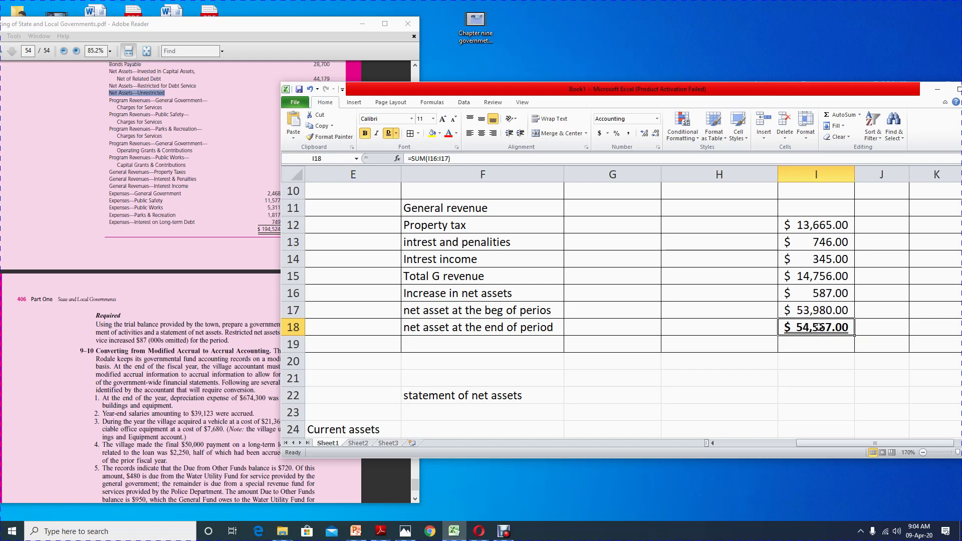
pyautogui.scroll(-12, 729, 366)
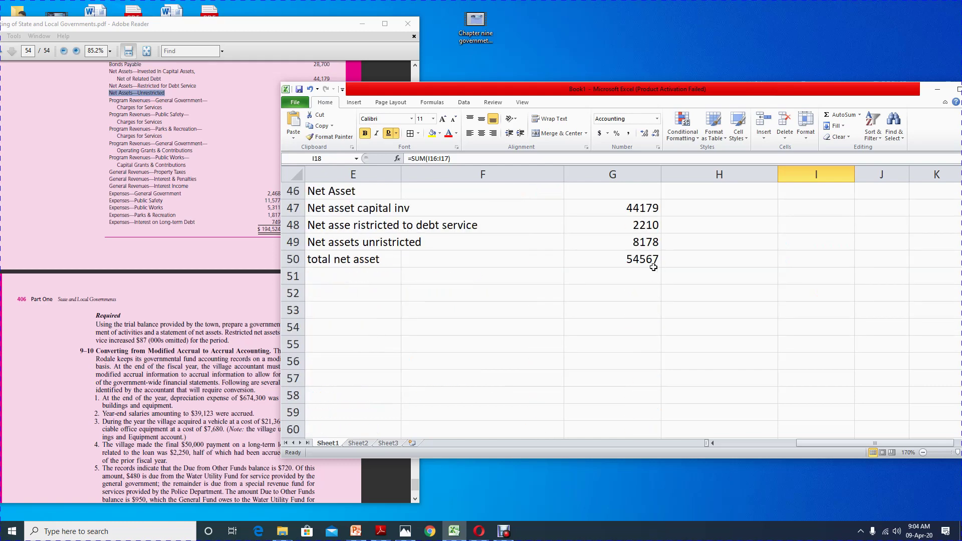
pyautogui.click(636, 261)
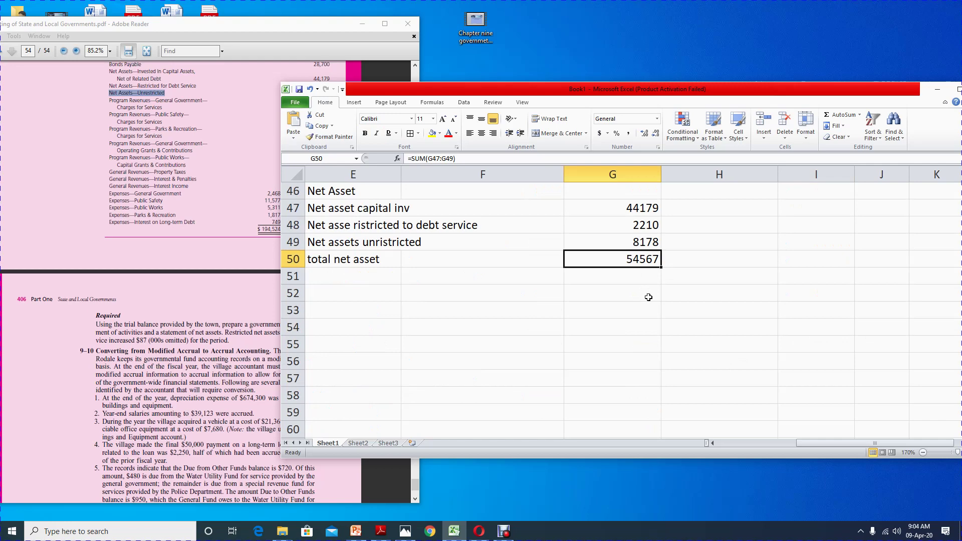
# Label cell E51 "t liab and net asset" below the total net asset row
pyautogui.moveTo(807, 443); pyautogui.dragTo(786, 443)
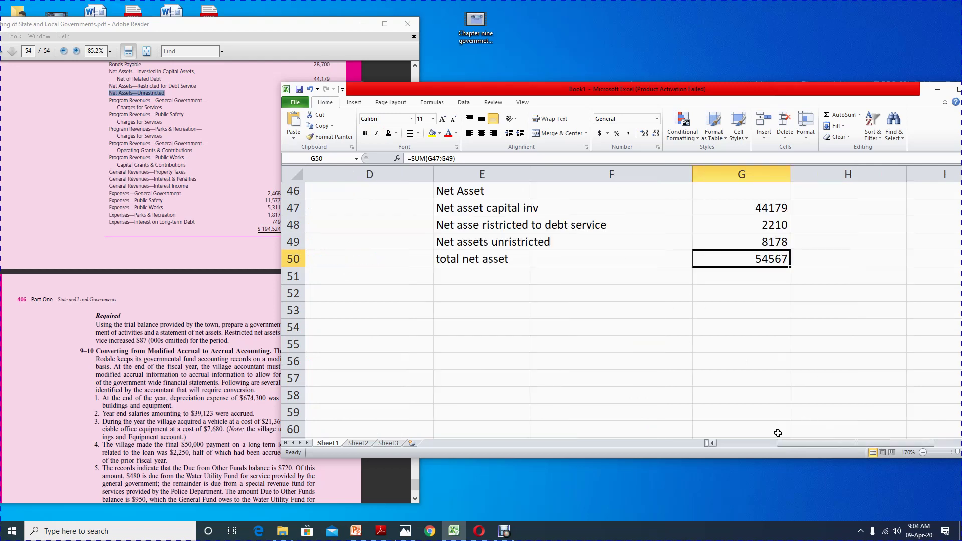
pyautogui.scroll(2, 766, 406)
pyautogui.click(501, 380)
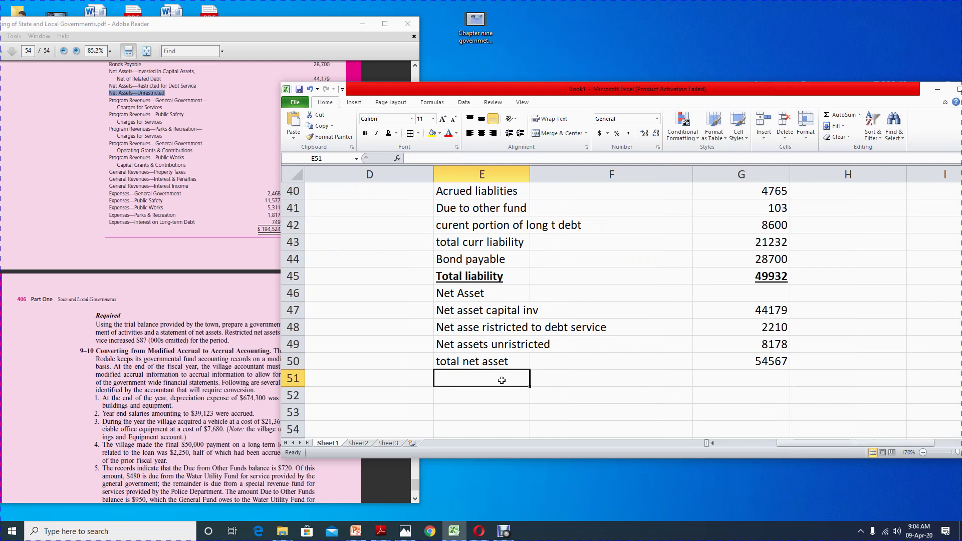
pyautogui.write('t lia')
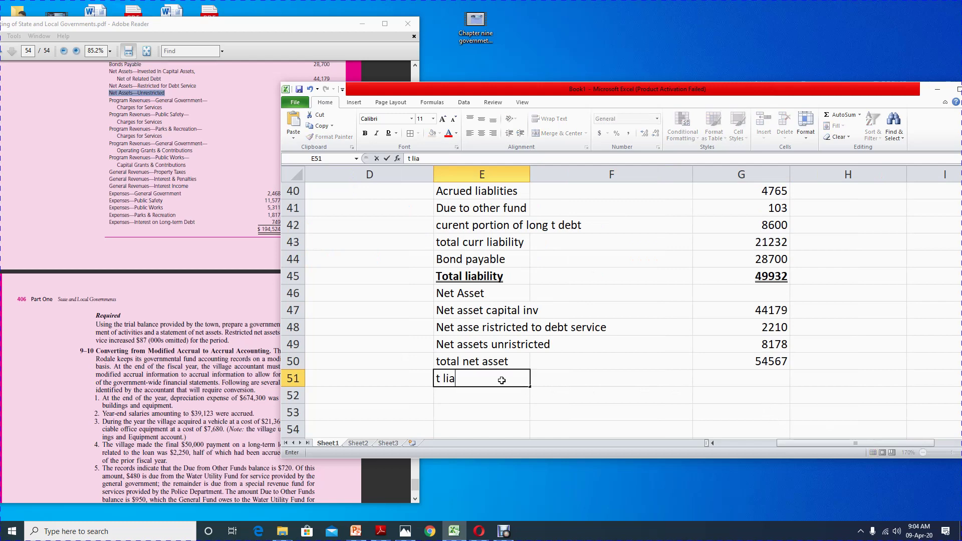
pyautogui.write('b and net a')
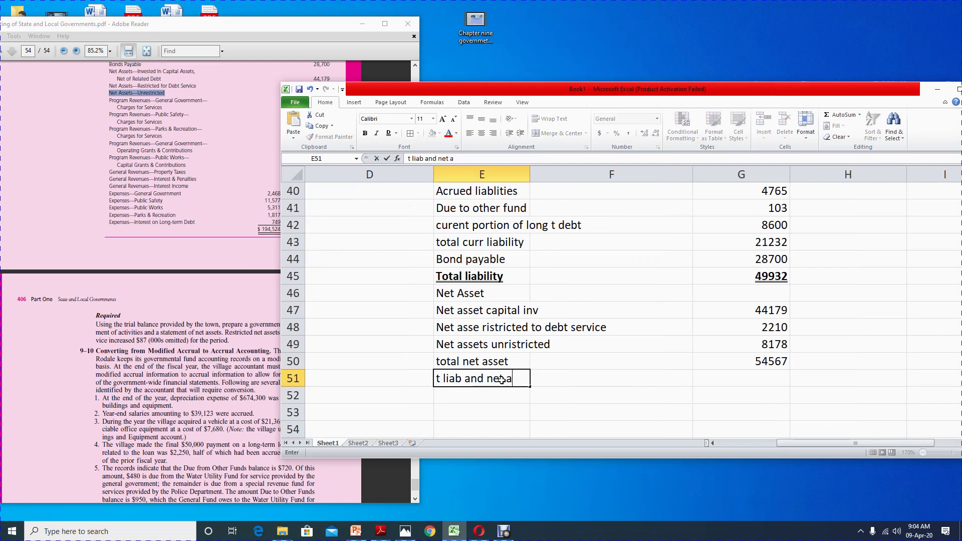
pyautogui.write('sset')
# Calculate total liabilities and net assets in G51 with the formula =G50+G45, and make it bold with a double underline
pyautogui.click(720, 379)
pyautogui.write('=')
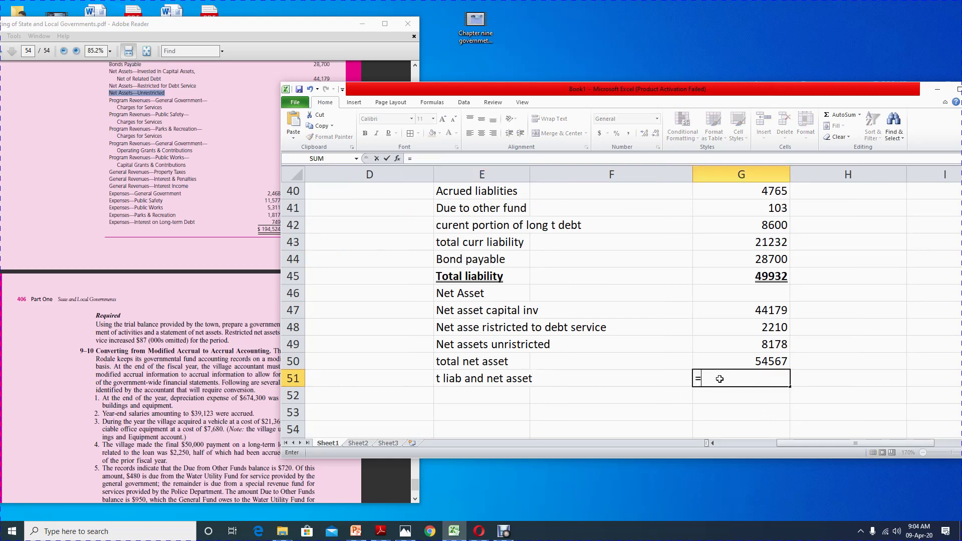
pyautogui.click(746, 361)
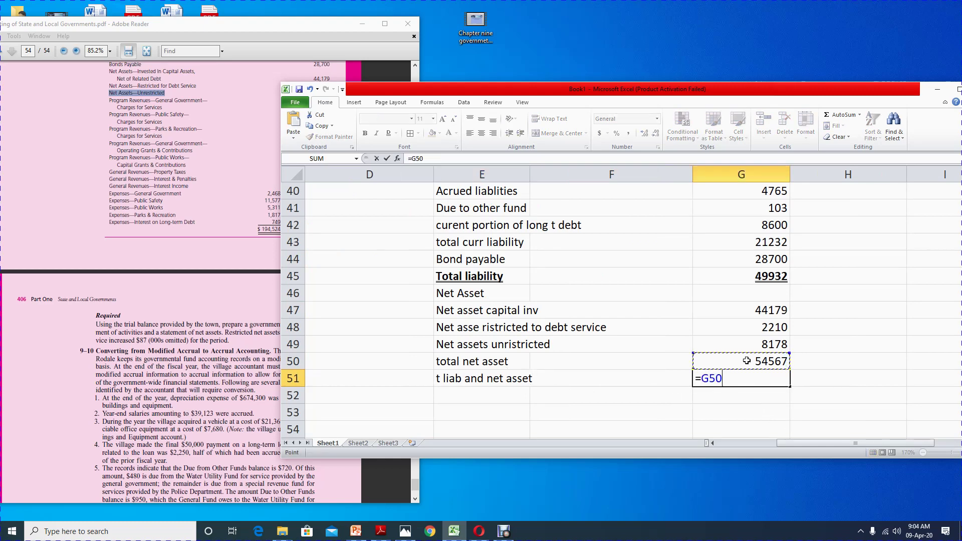
pyautogui.write('+')
pyautogui.click(761, 277)
pyautogui.press('Return')
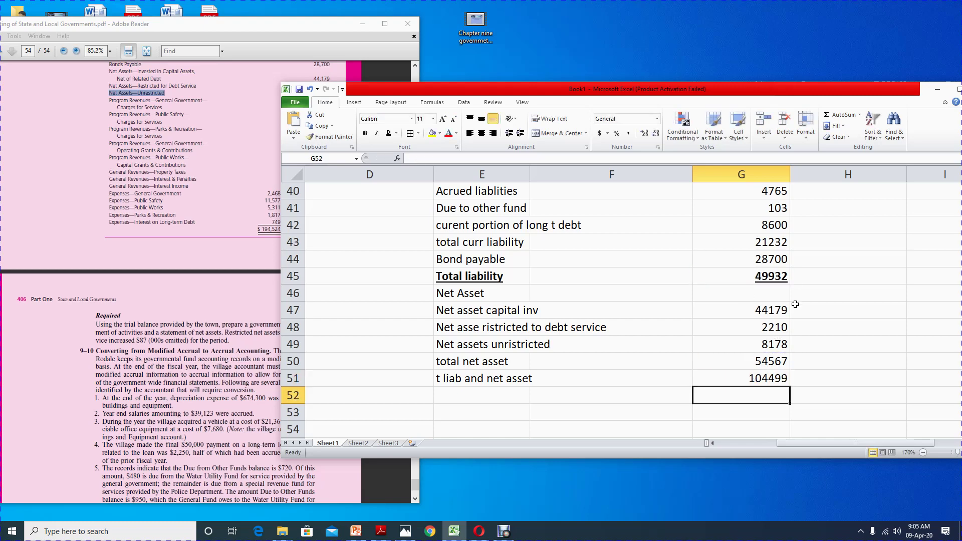
pyautogui.click(769, 381)
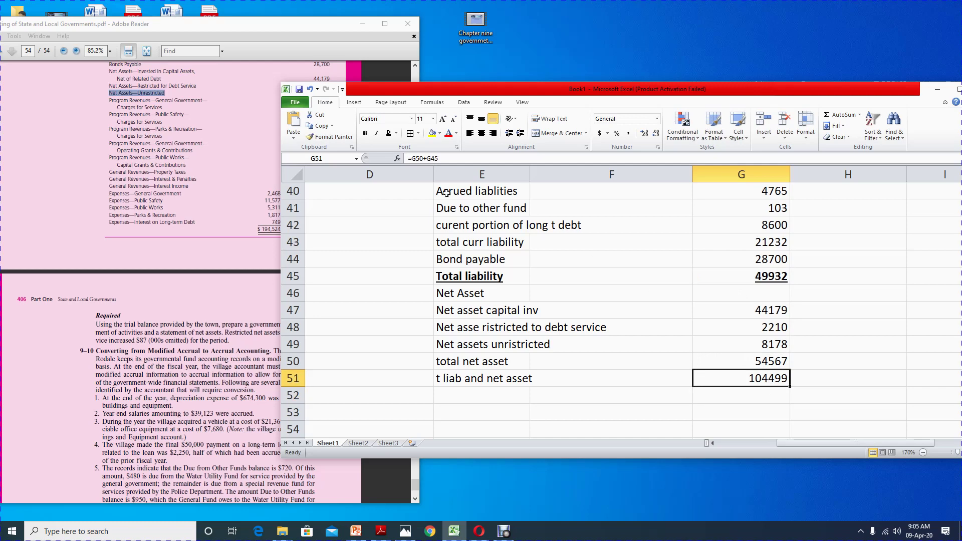
pyautogui.click(389, 133)
pyautogui.click(365, 133)
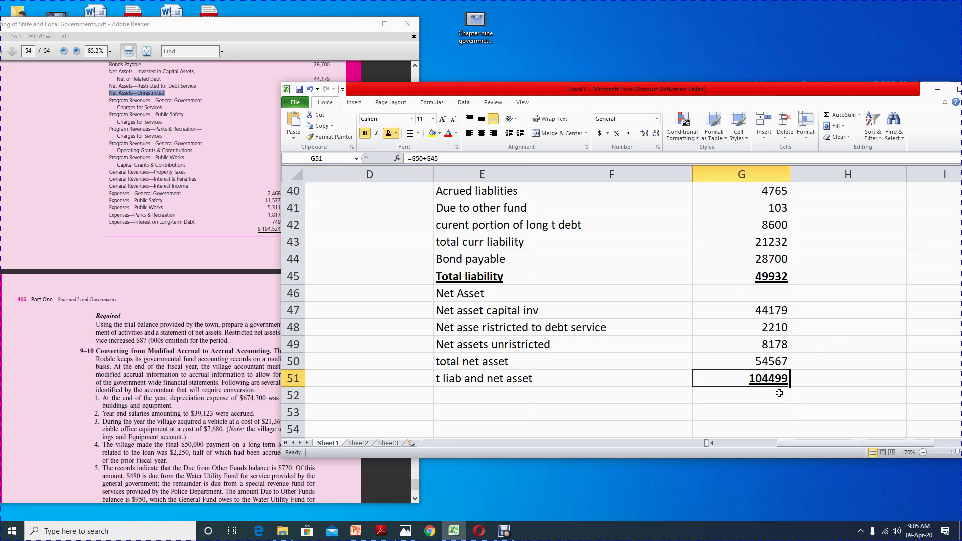
# Check the Total assets amount in F36 against the liabilities and net assets total, and maximize the Excel window
pyautogui.scroll(3, 779, 393)
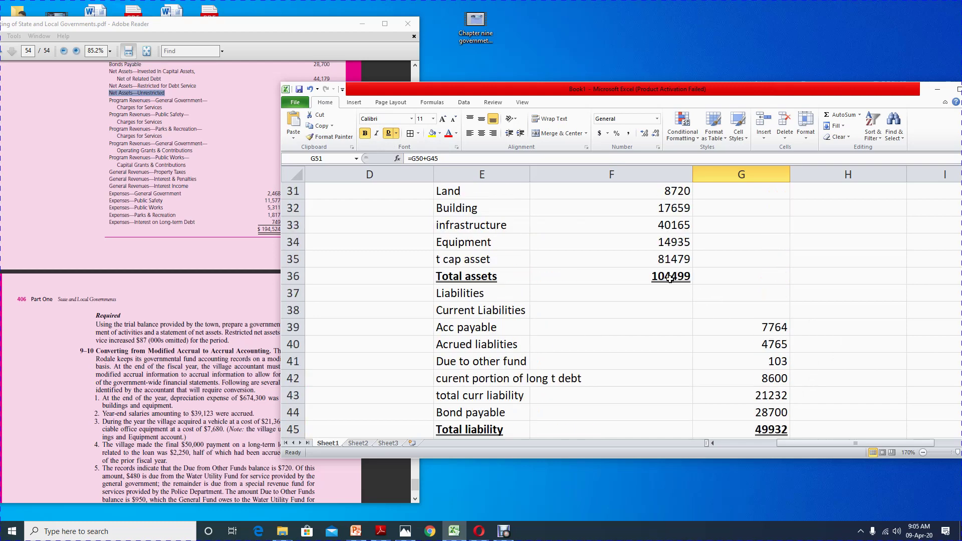
pyautogui.click(670, 279)
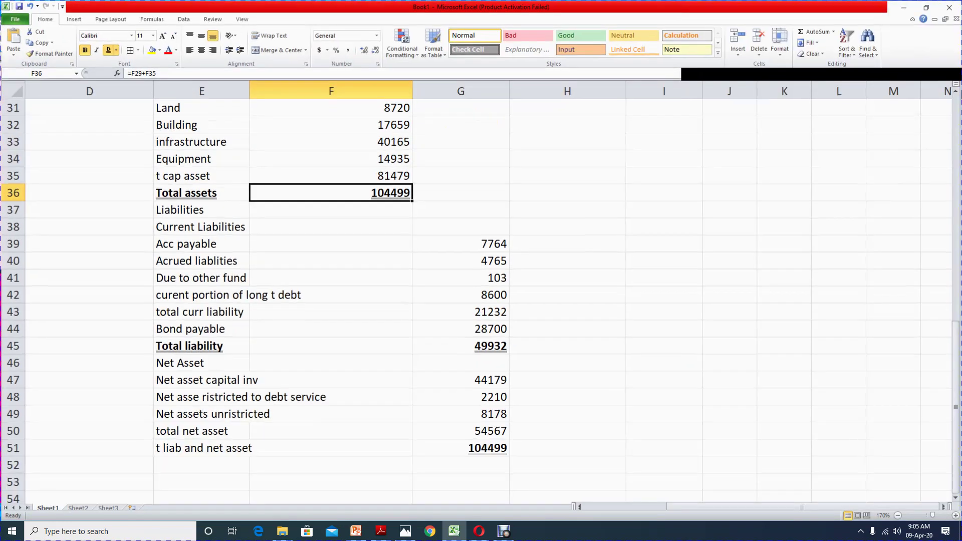
pyautogui.click(958, 90)
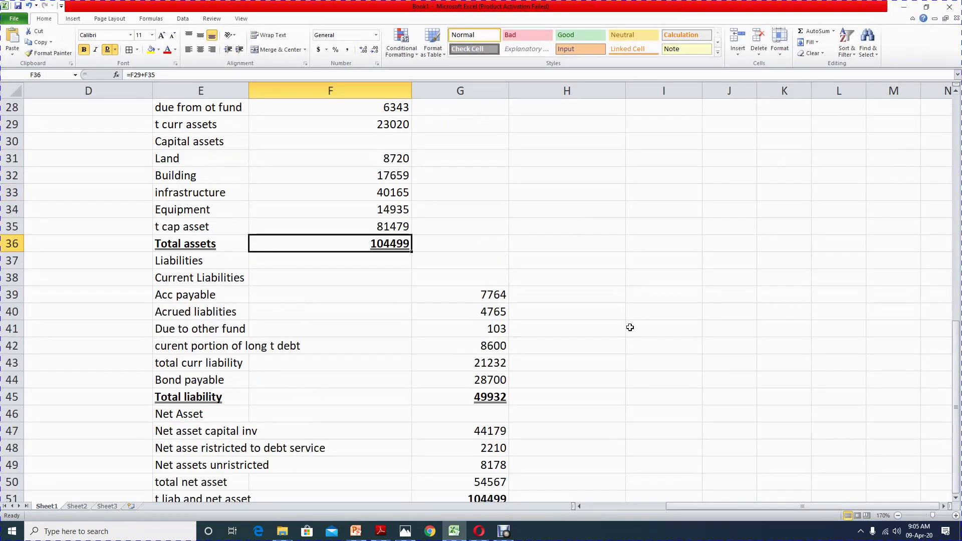
# Apply all borders to the statement of net assets in E22:G51
pyautogui.scroll(9, 498, 286)
pyautogui.scroll(-4, 371, 270)
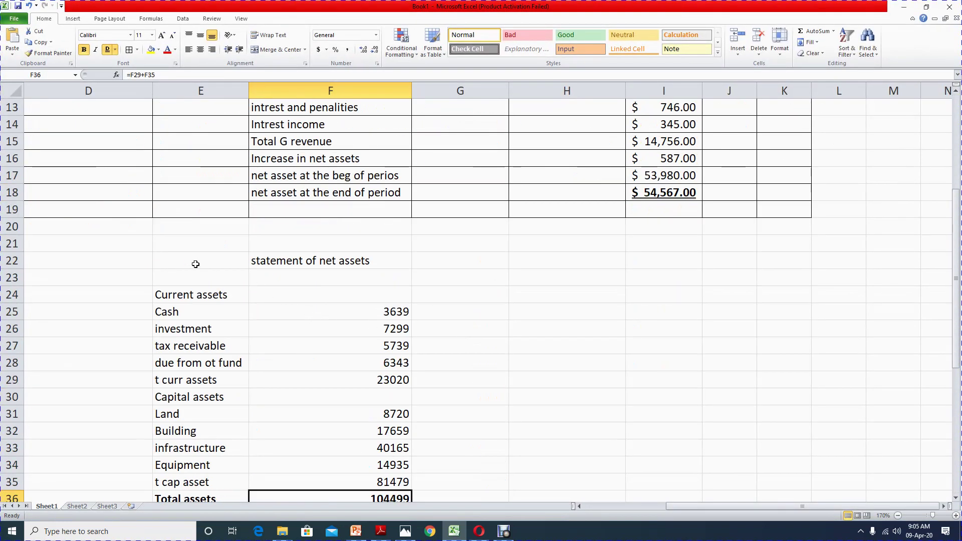
pyautogui.moveTo(196, 264); pyautogui.dragTo(488, 469)
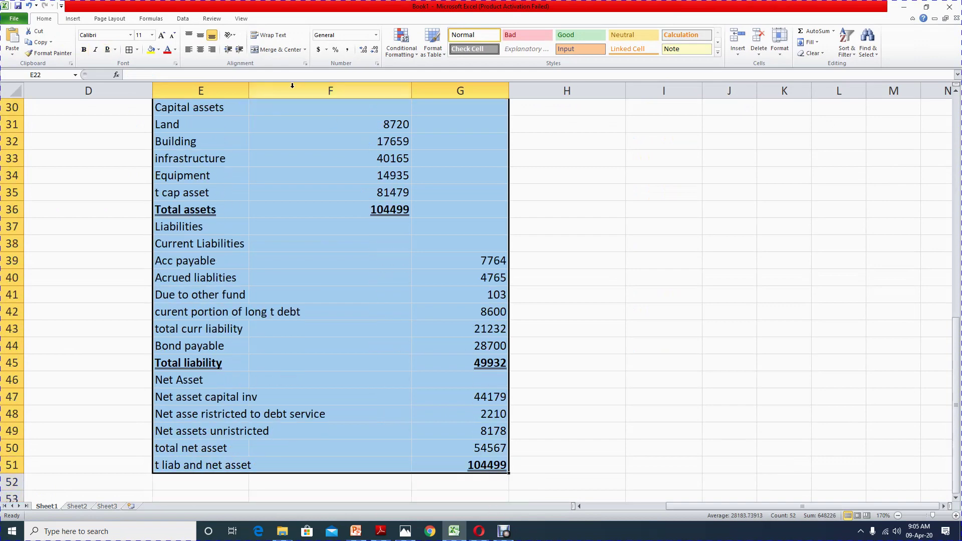
pyautogui.scroll(6, 419, 204)
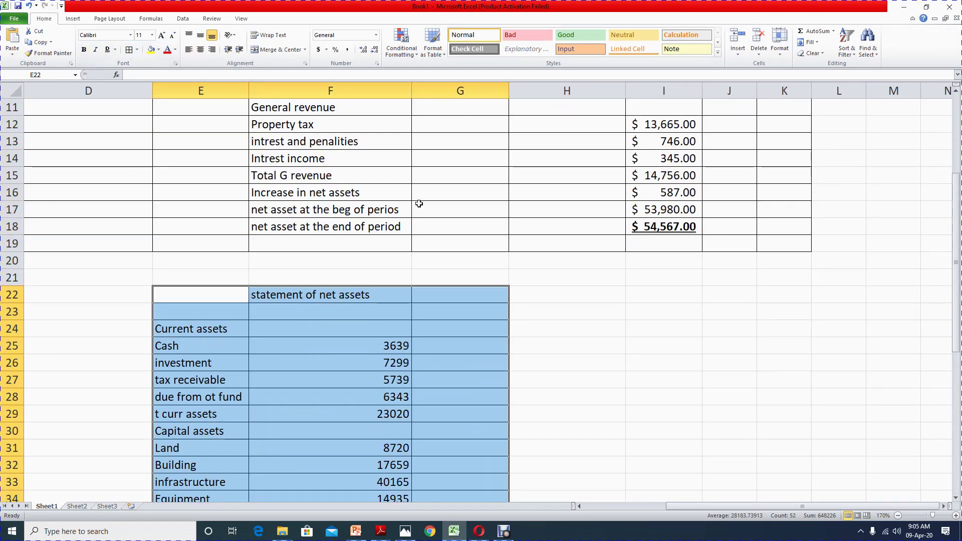
pyautogui.scroll(-4, 550, 299)
pyautogui.click(558, 297)
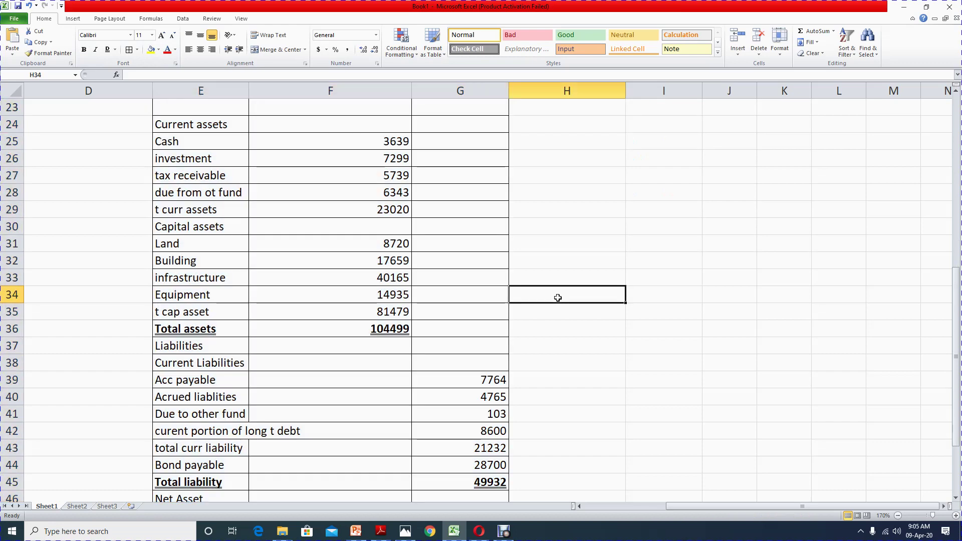
# Review the Total assets, Total liability and total net asset rows of the bordered statement of net assets
pyautogui.moveTo(180, 334); pyautogui.dragTo(386, 330)
pyautogui.scroll(-2, 623, 310)
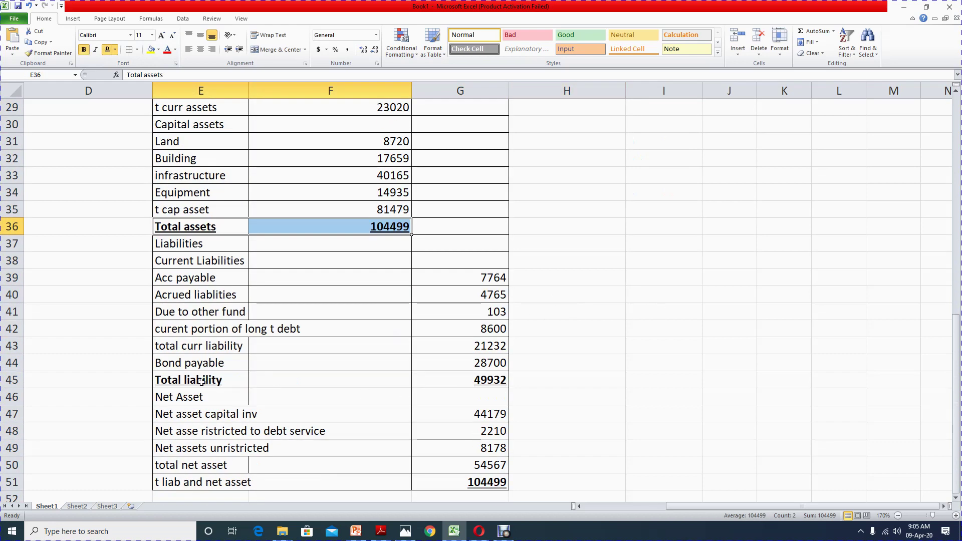
pyautogui.moveTo(201, 381); pyautogui.dragTo(501, 381)
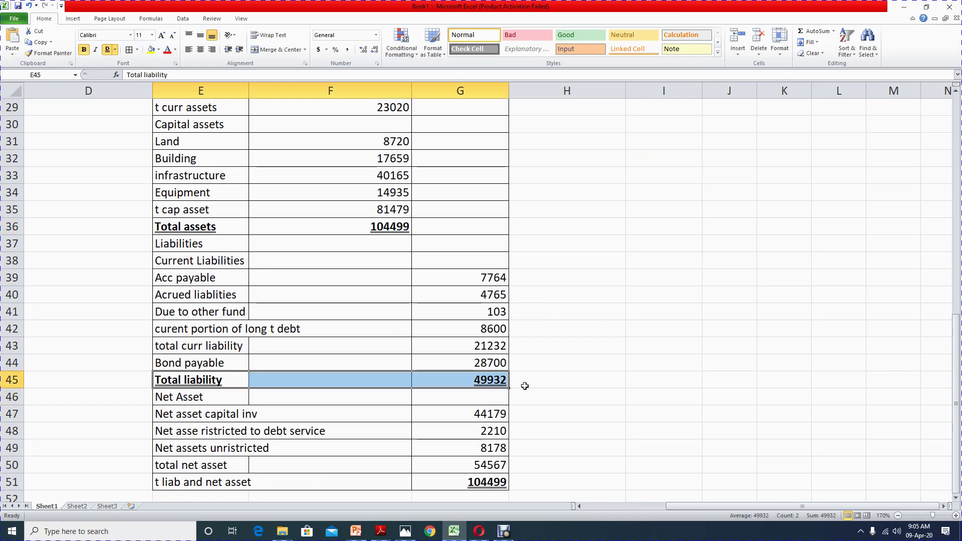
pyautogui.scroll(-3, 580, 378)
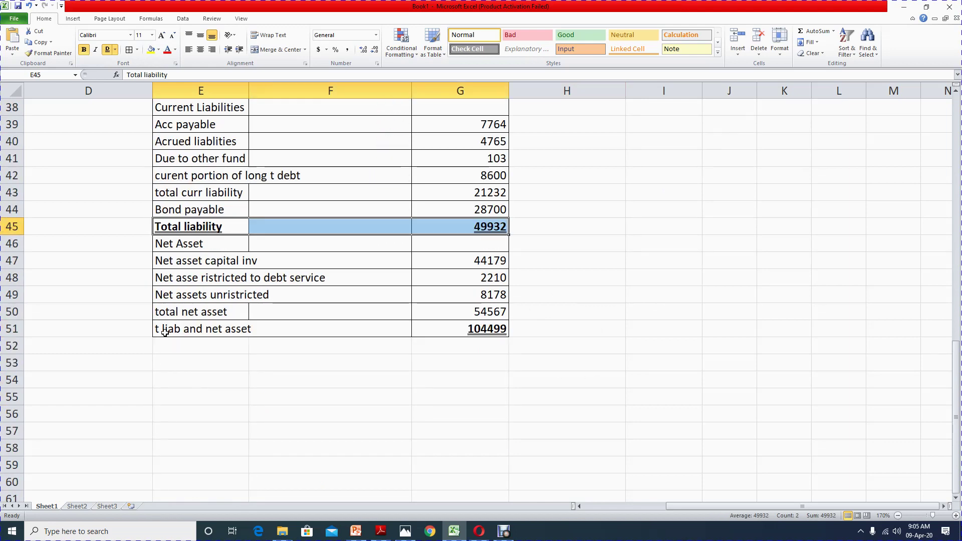
pyautogui.moveTo(176, 312); pyautogui.dragTo(476, 314)
pyautogui.scroll(2, 554, 355)
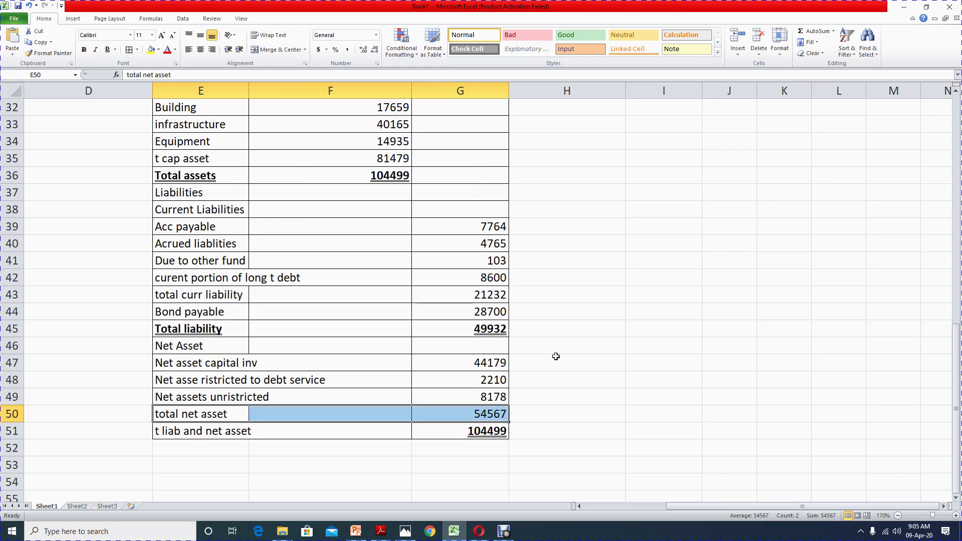
# Check Total assets in F36 against total liability in G45, total net asset in G50 and their combined total in G51
pyautogui.click(386, 175)
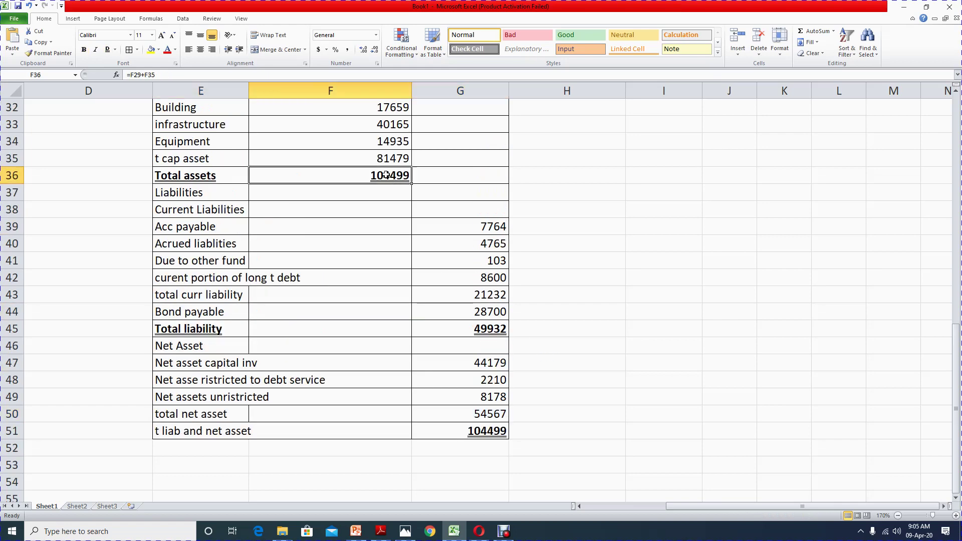
pyautogui.click(487, 335)
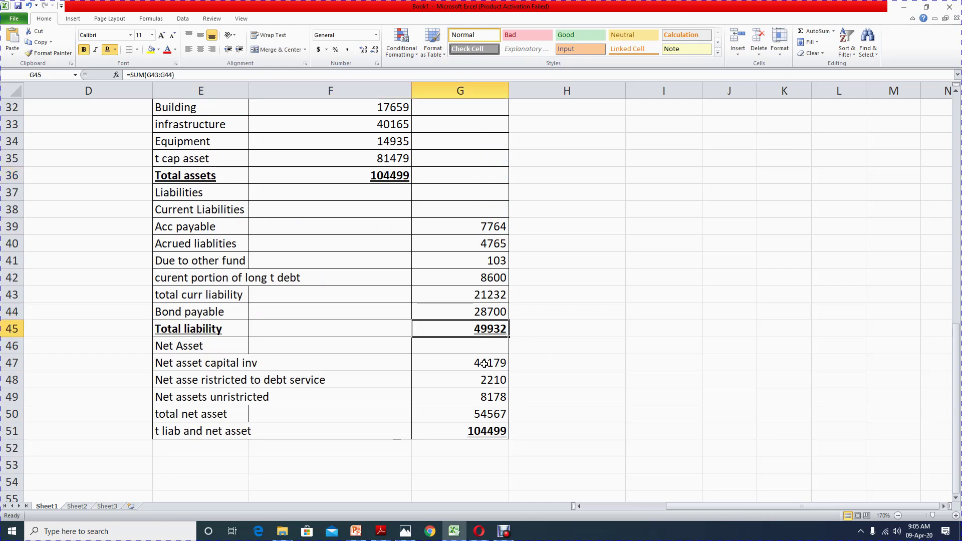
pyautogui.click(494, 415)
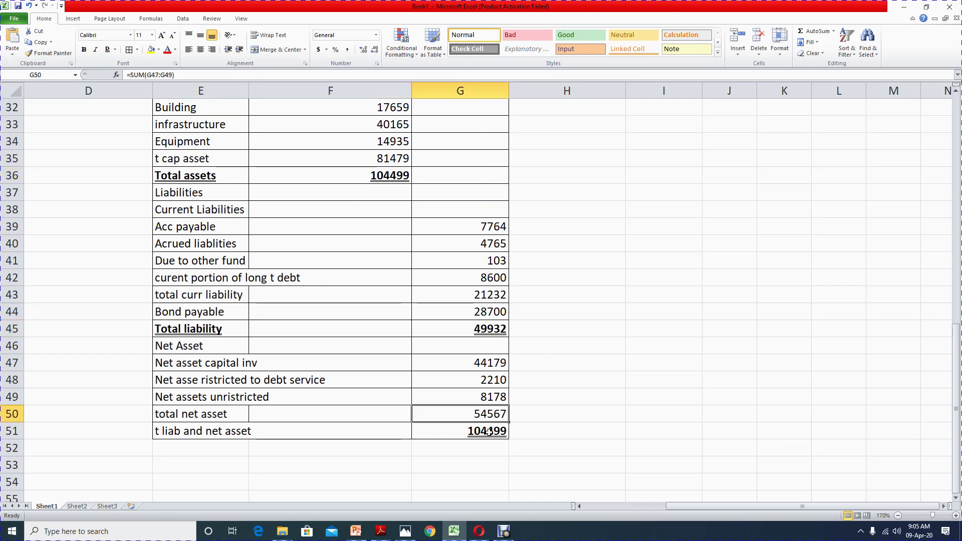
pyautogui.click(488, 432)
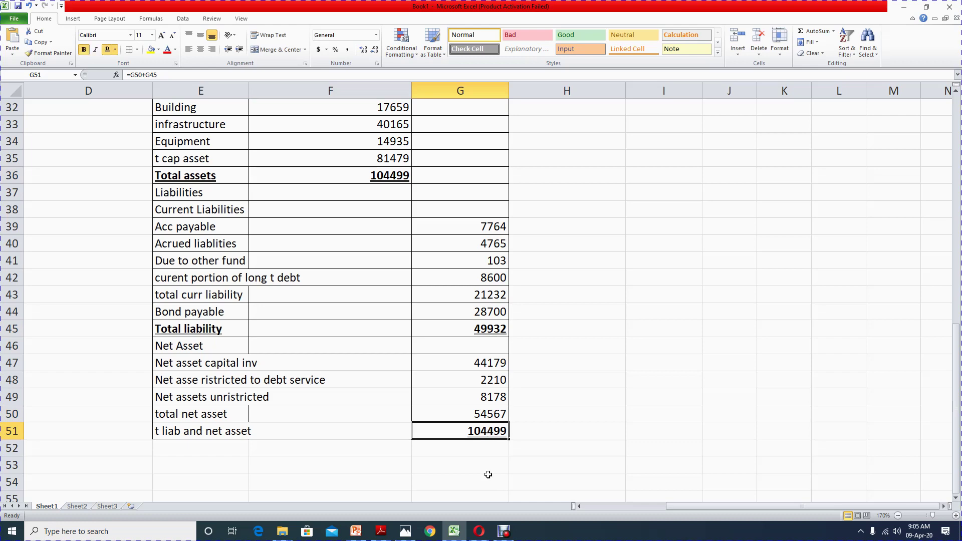
pyautogui.click(380, 175)
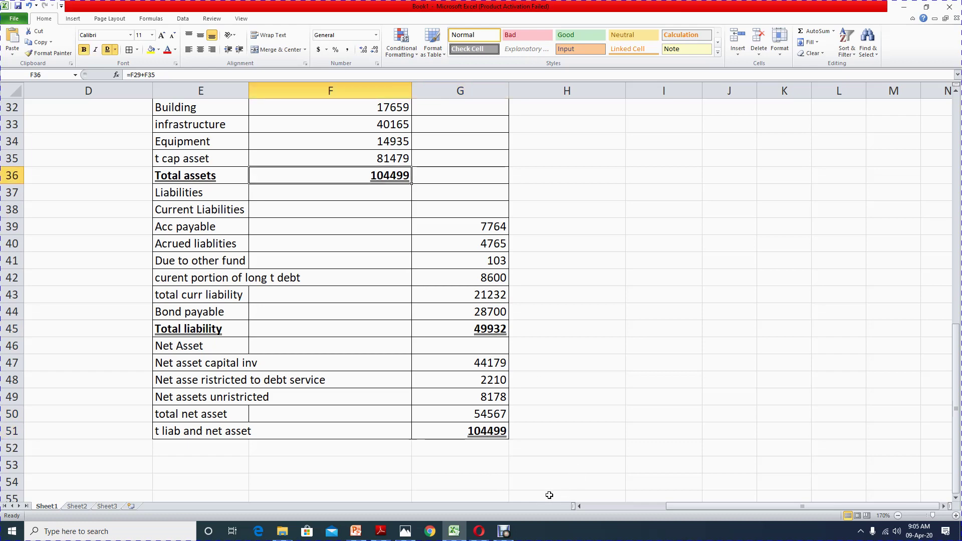